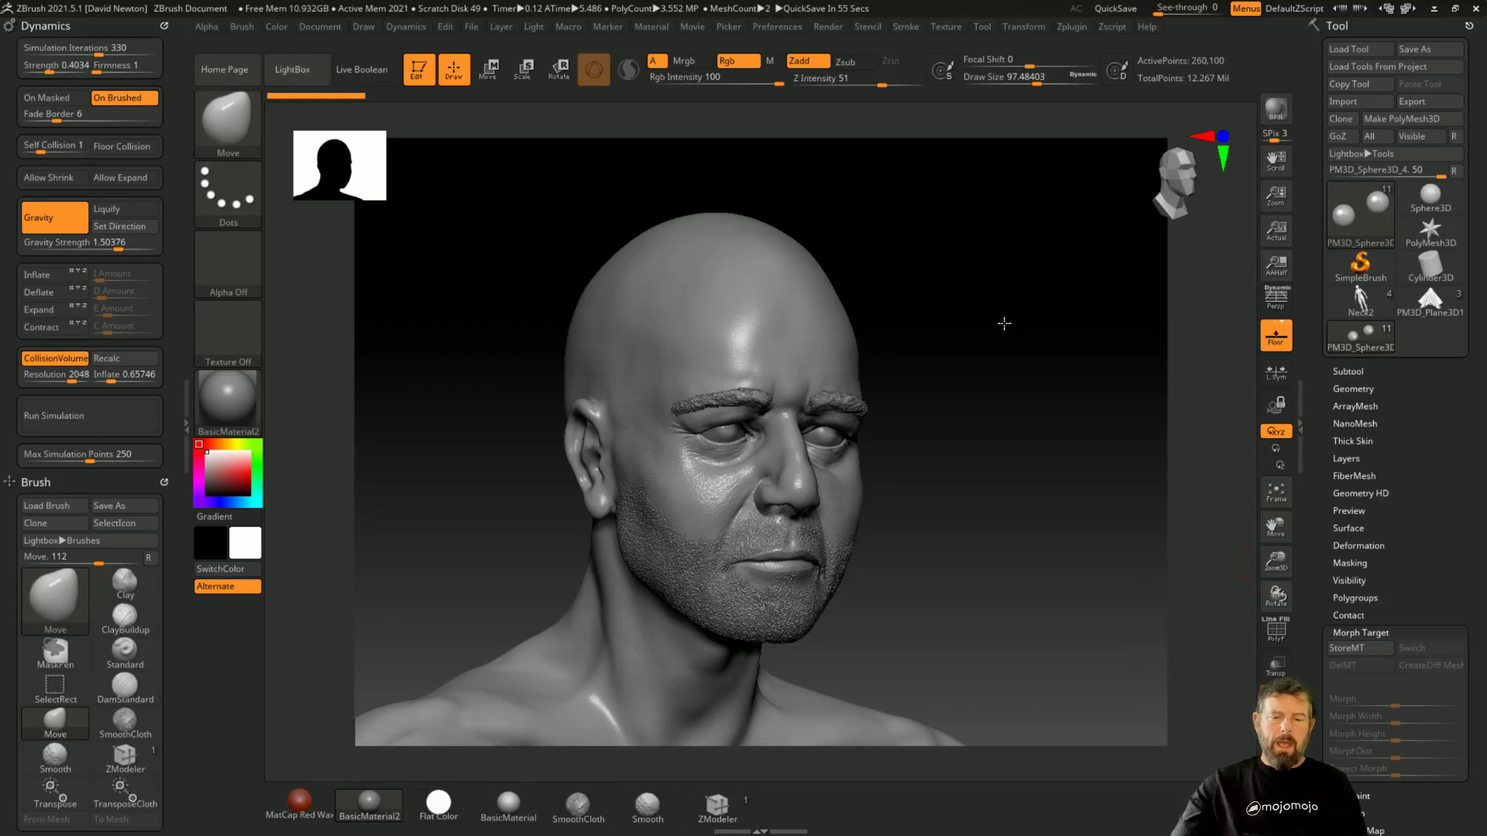
- Compare the head in BasicMaterial, MatCap Red Wax and BasicMaterial2 from several angles
{"action": "left_click_drag", "start_coordinate": [1004, 323], "coordinate": [996, 321], "text": "shift"}
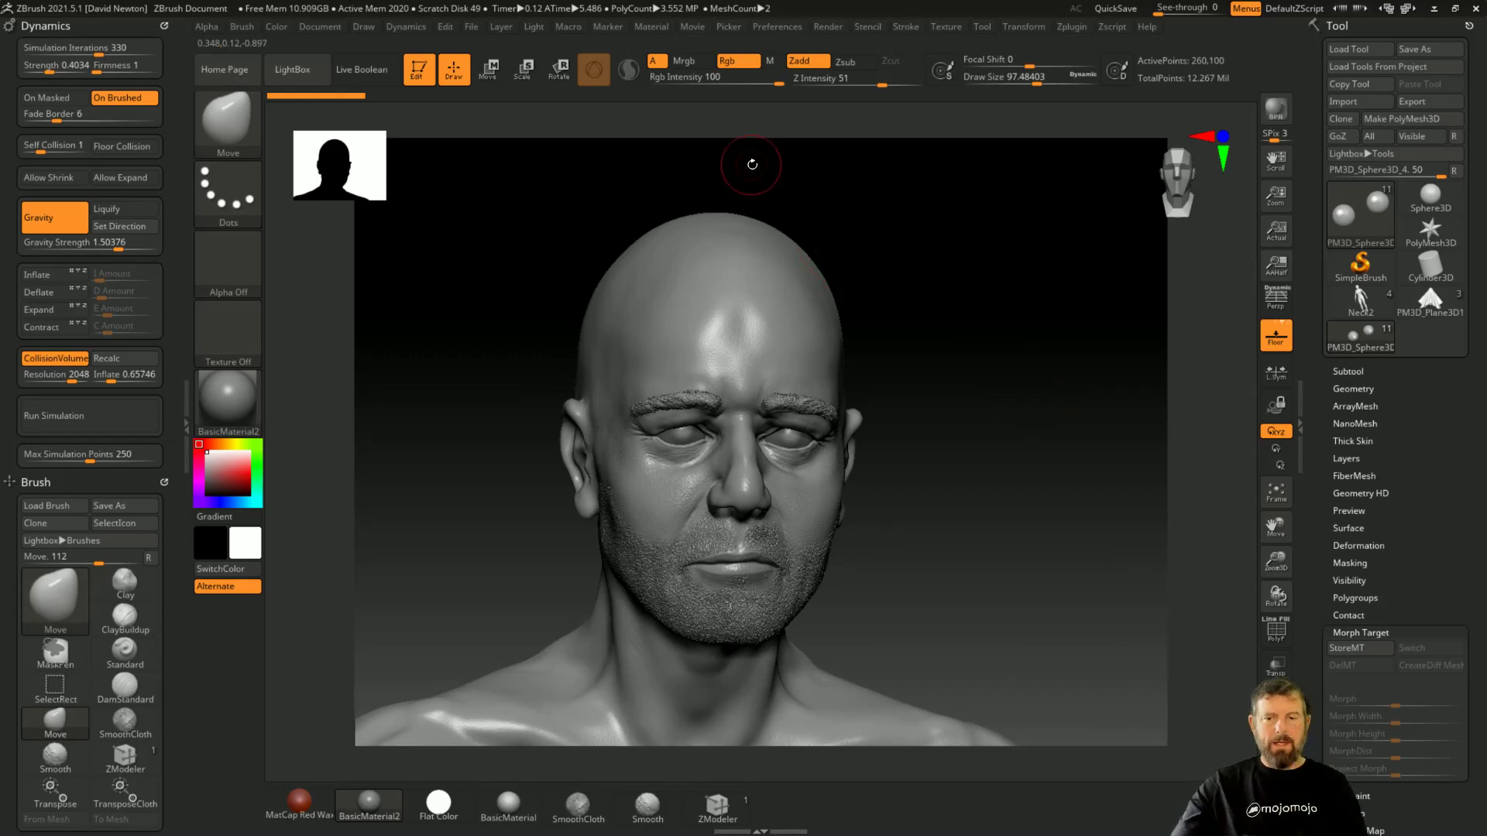
{"action": "left_click_drag", "start_coordinate": [975, 295], "coordinate": [919, 286]}
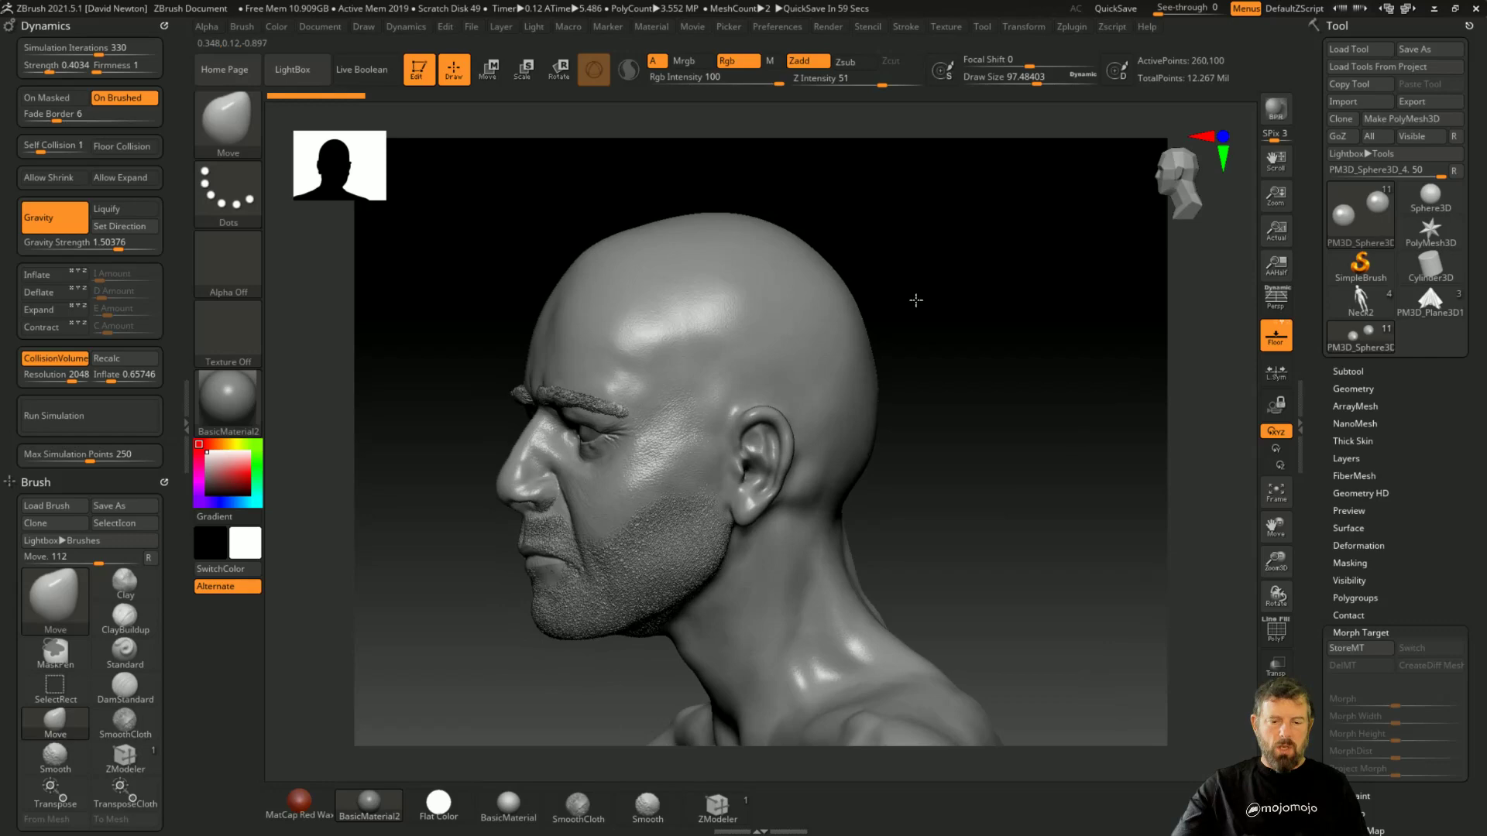
{"action": "left_click", "coordinate": [512, 801]}
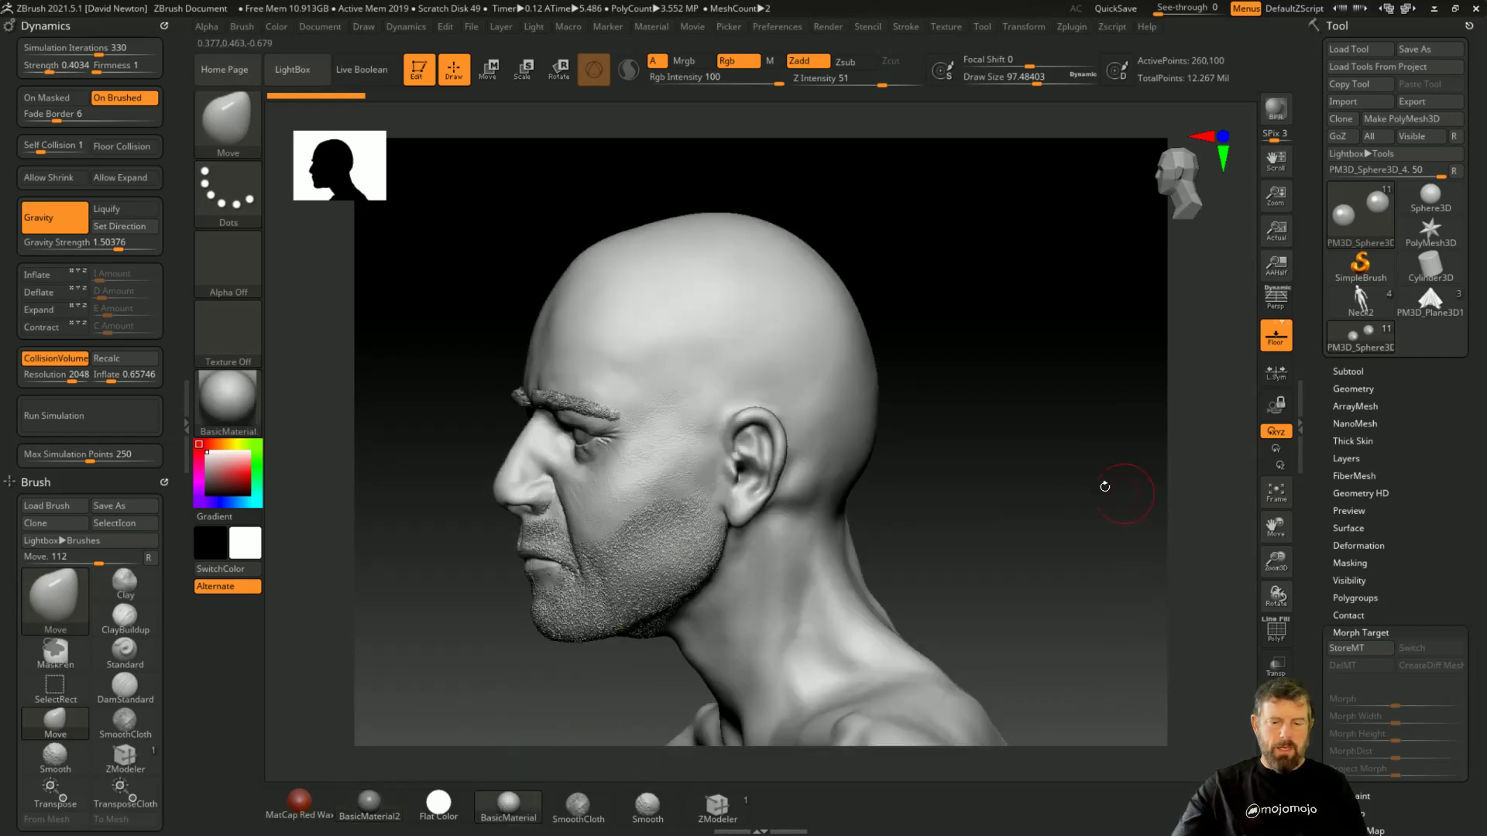
{"action": "left_click_drag", "start_coordinate": [1080, 472], "coordinate": [1149, 458]}
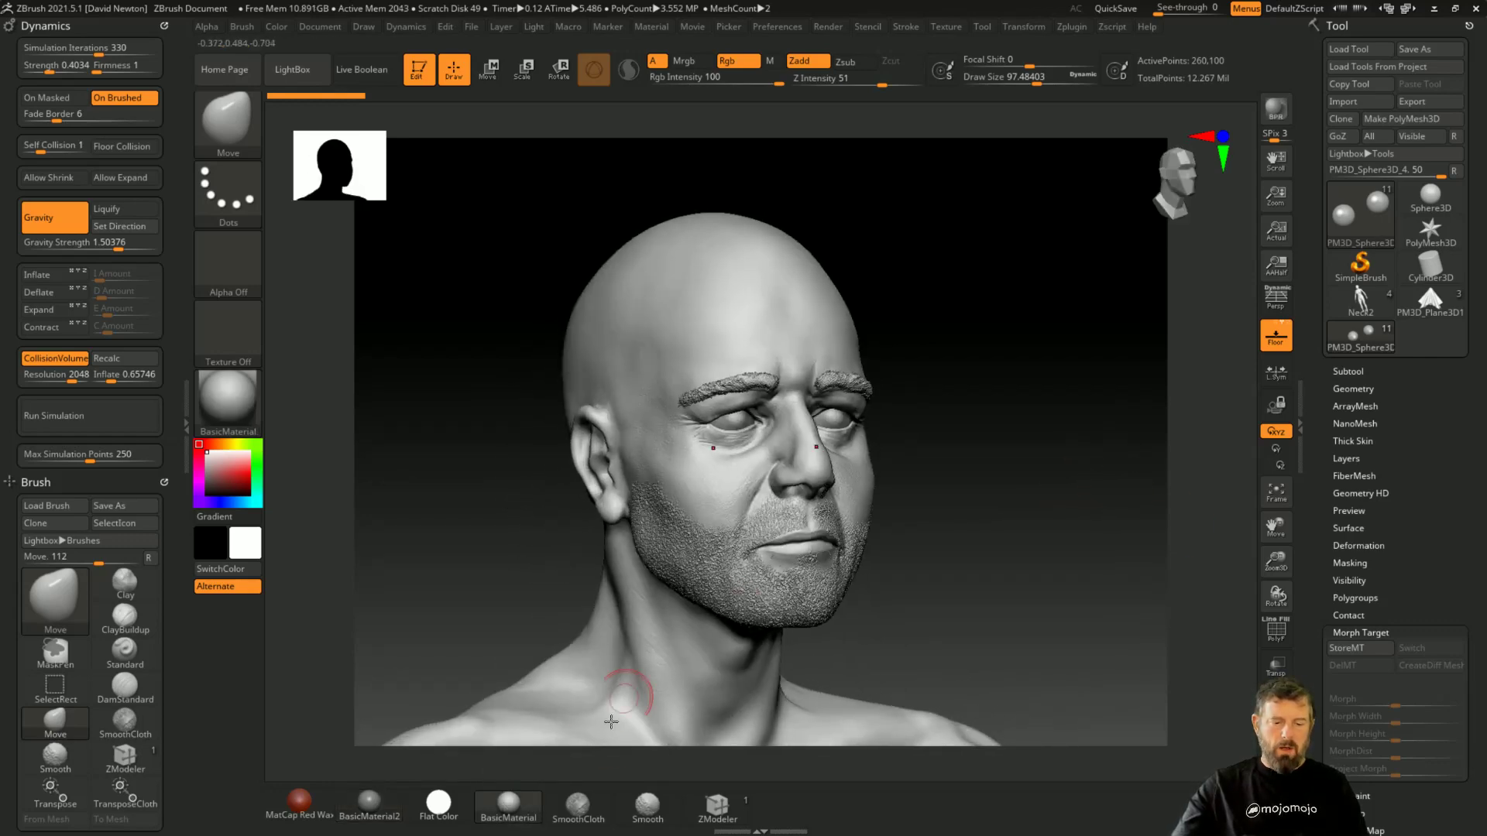
{"action": "left_click", "coordinate": [326, 797]}
{"action": "left_click_drag", "start_coordinate": [1012, 571], "coordinate": [826, 685]}
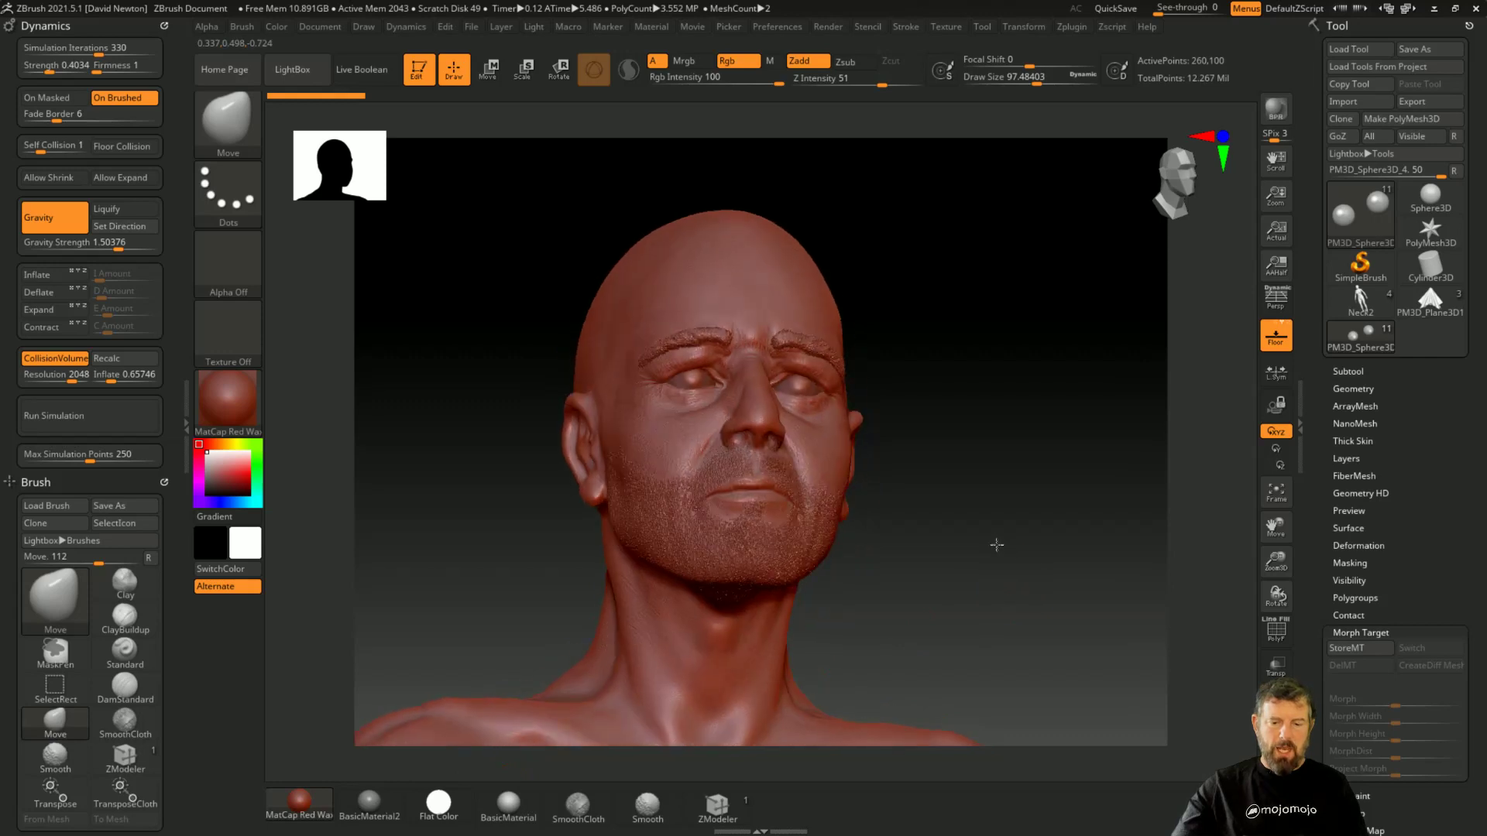
{"action": "left_click", "coordinate": [507, 805]}
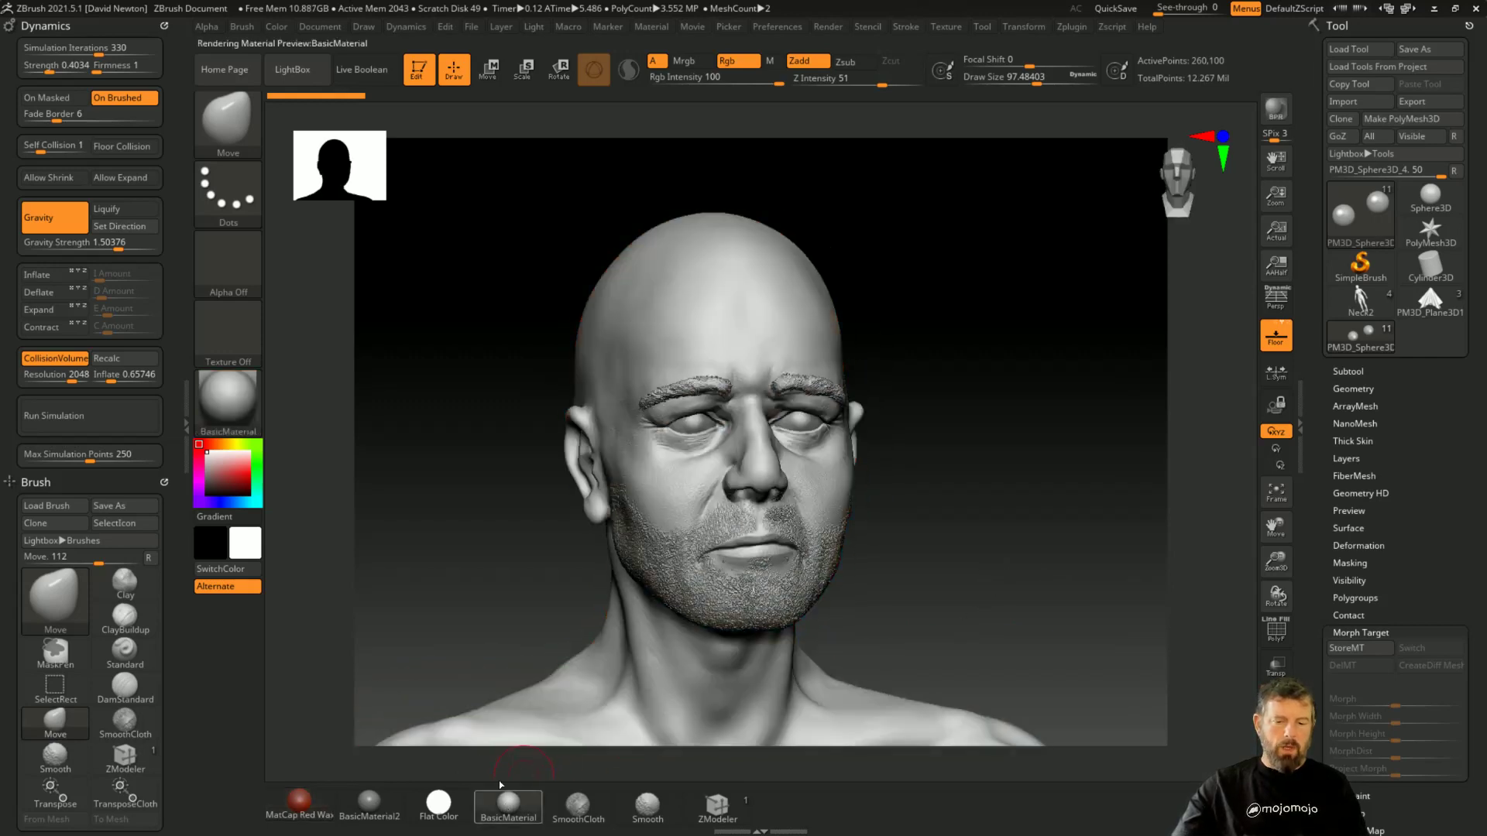
{"action": "left_click", "coordinate": [369, 804]}
{"action": "left_click_drag", "start_coordinate": [976, 497], "coordinate": [1020, 462]}
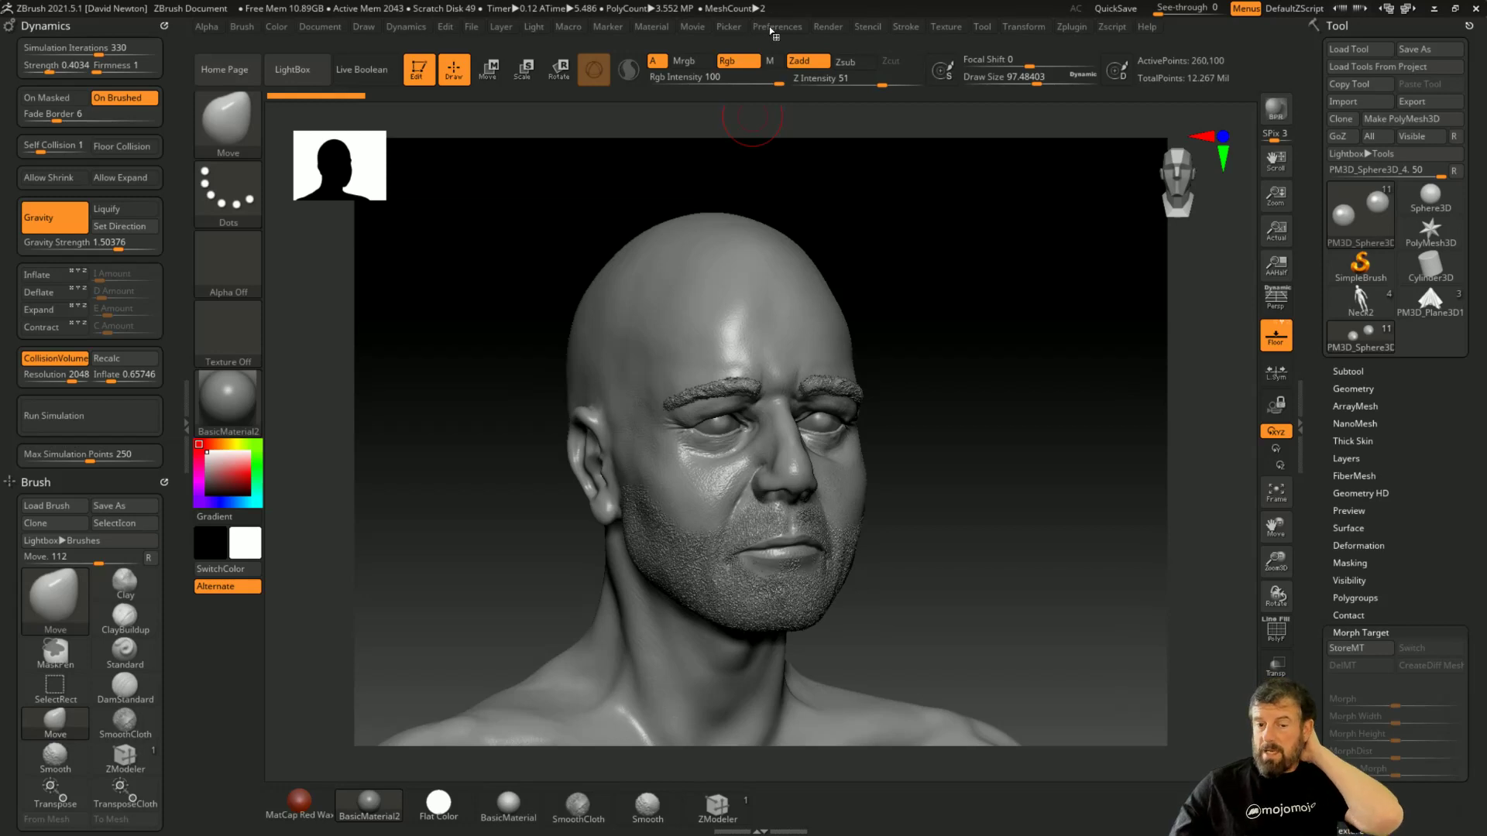
- Enable Occlusion under Render > Preview AO
{"action": "left_click", "coordinate": [825, 27]}
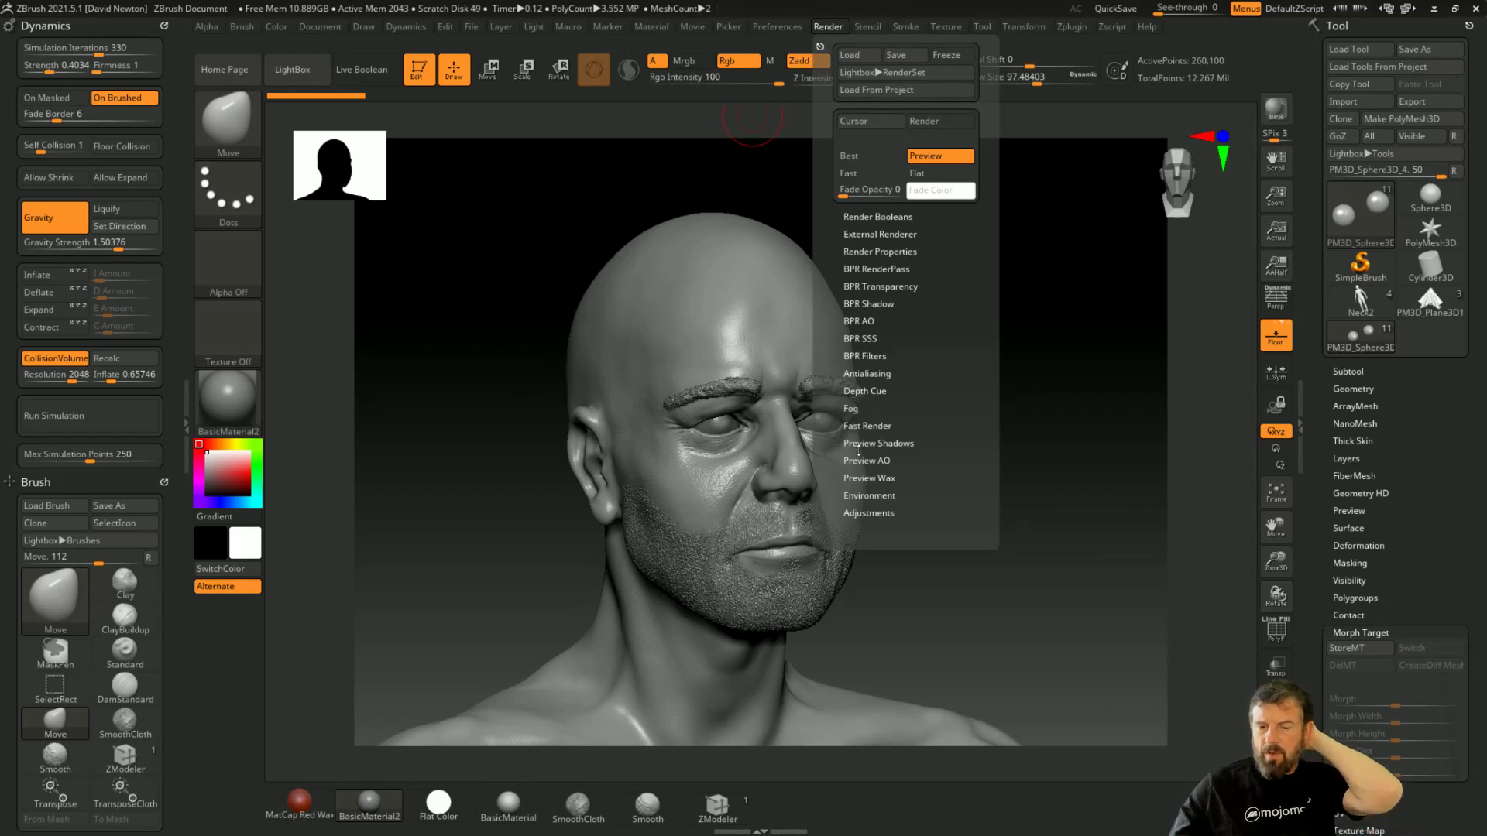
{"action": "left_click", "coordinate": [857, 461]}
{"action": "left_click", "coordinate": [858, 476]}
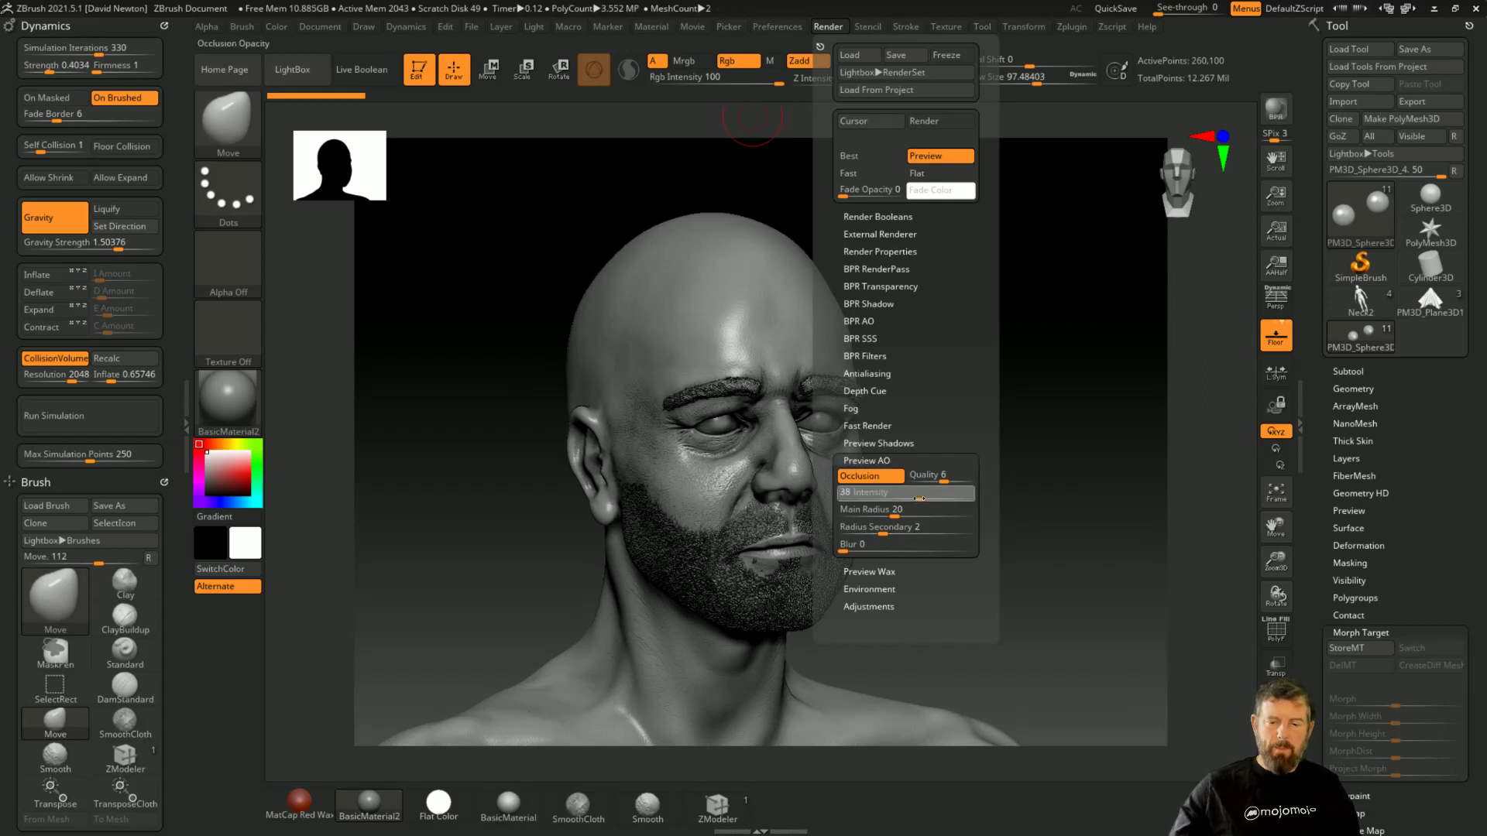
- Lower occlusion intensity, enlarge Main Radius, set Radius Secondary and Blur, and hide Floor
{"action": "mouse_move", "coordinate": [932, 497]}
{"action": "left_mouse_down"}
{"action": "mouse_move", "coordinate": [918, 497]}
{"action": "mouse_move", "coordinate": [934, 478]}
{"action": "left_mouse_up"}
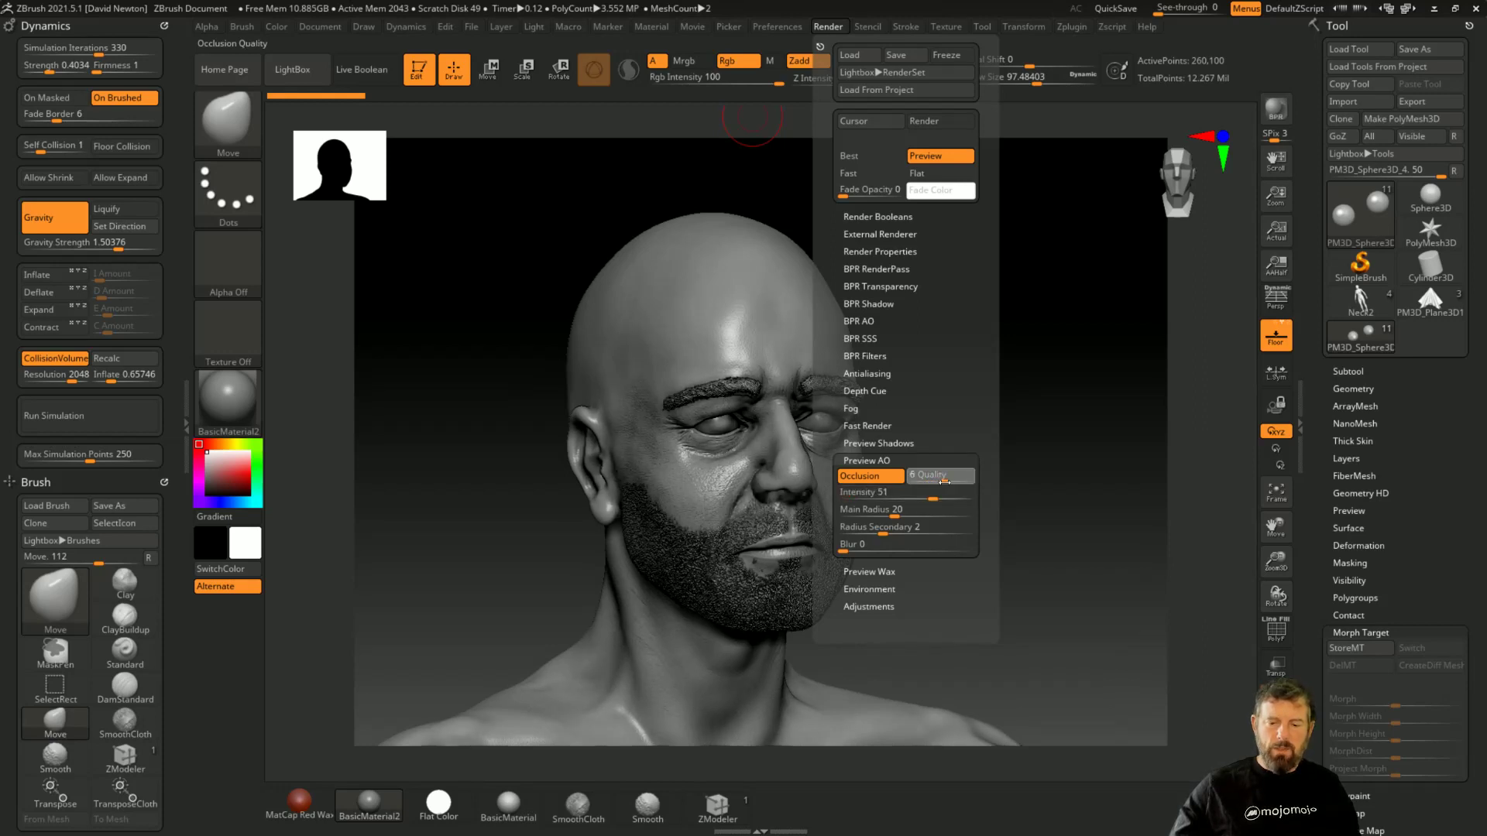
{"action": "left_click", "coordinate": [895, 513]}
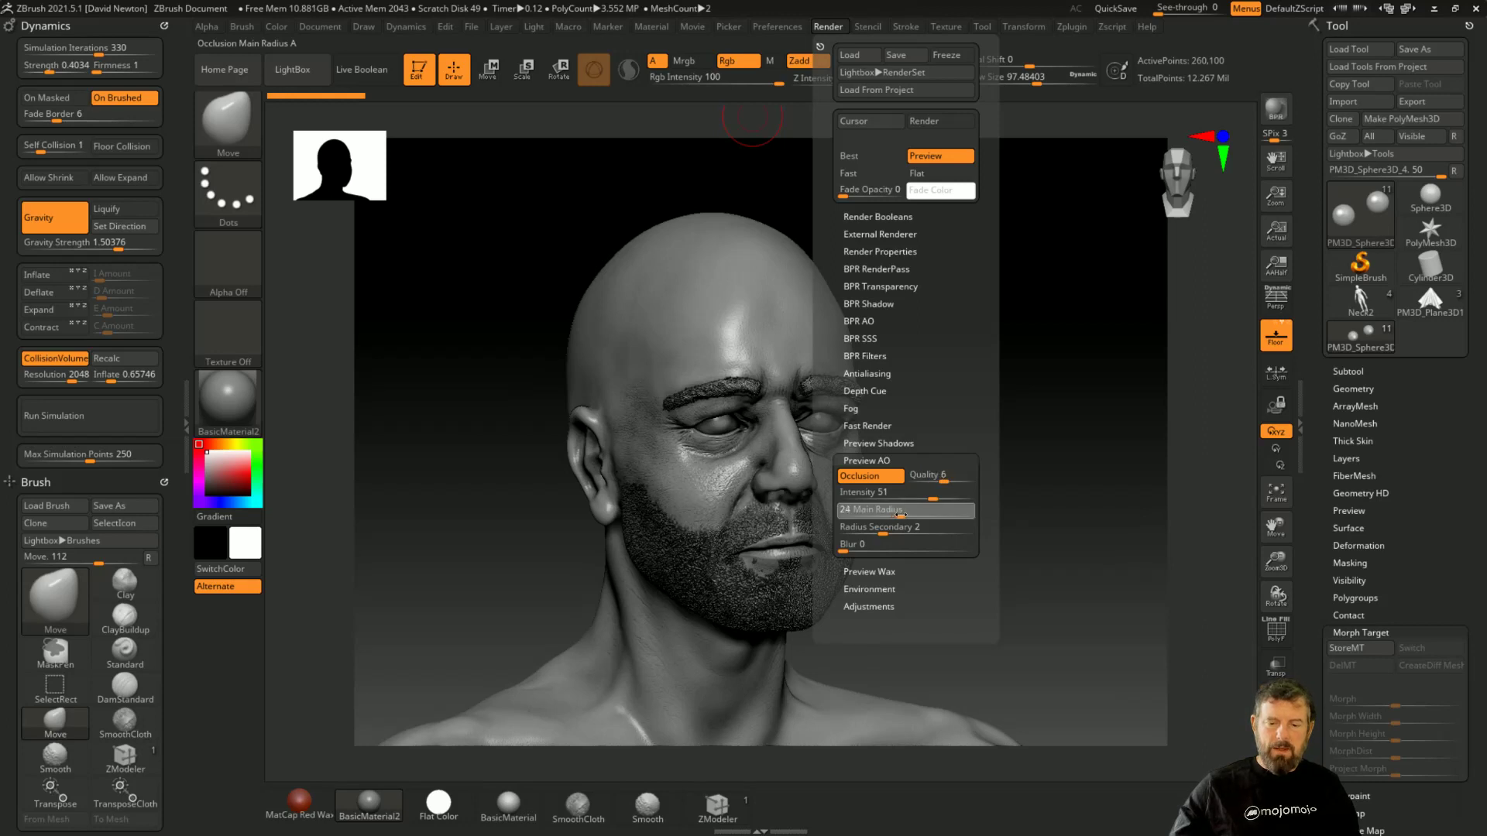
{"action": "left_click_drag", "start_coordinate": [902, 512], "coordinate": [903, 512]}
{"action": "left_click", "coordinate": [886, 531]}
{"action": "left_click", "coordinate": [885, 529]}
{"action": "type", "text": "20"}
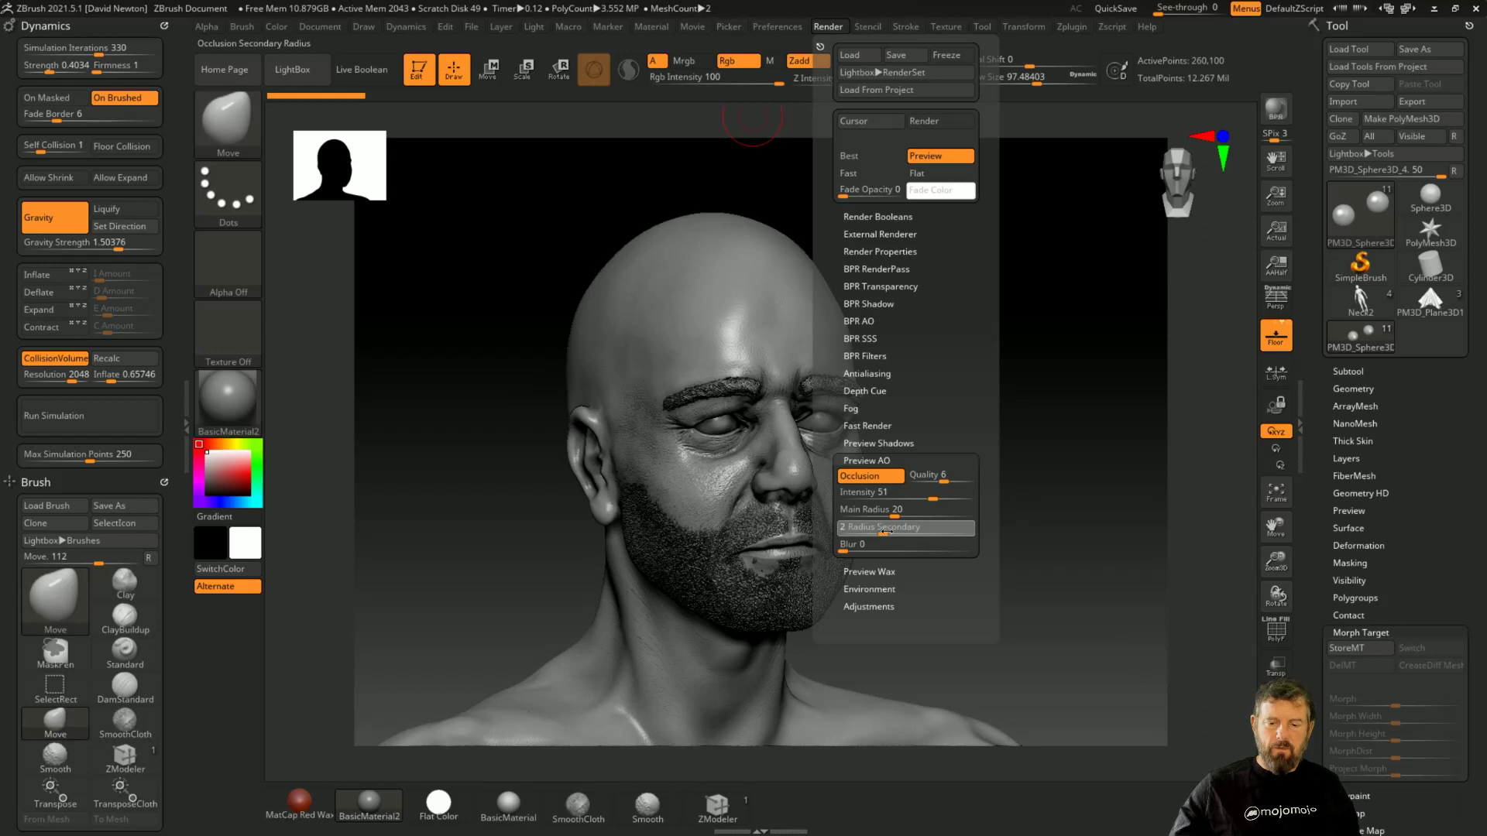
{"action": "left_click", "coordinate": [848, 548]}
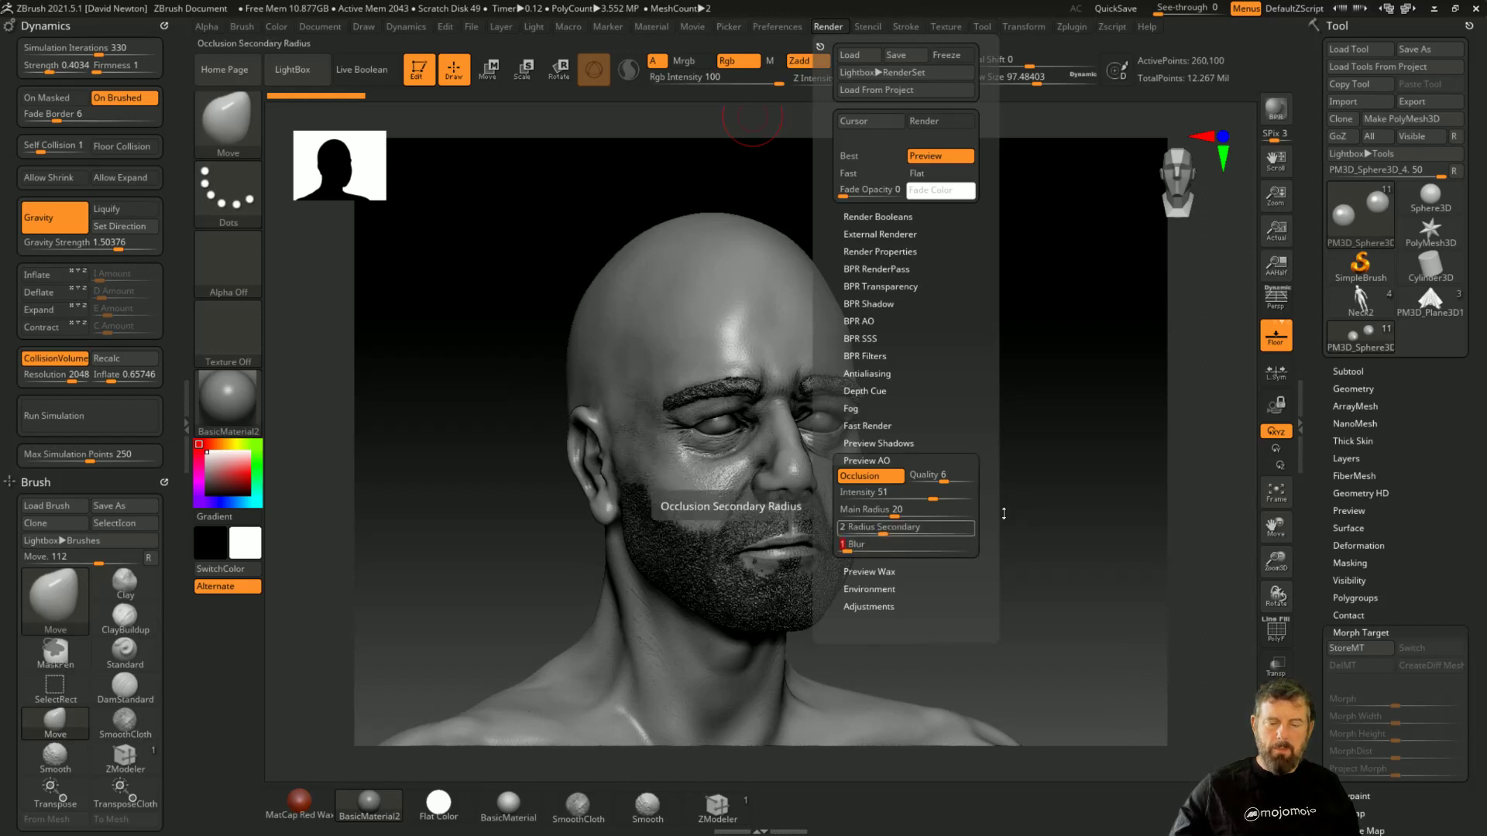
{"action": "mouse_move", "coordinate": [1048, 455]}
{"action": "left_mouse_down"}
{"action": "mouse_move", "coordinate": [1077, 456]}
{"action": "mouse_move", "coordinate": [1040, 387]}
{"action": "mouse_move", "coordinate": [965, 415]}
{"action": "mouse_move", "coordinate": [1231, 392]}
{"action": "left_mouse_up"}
{"action": "left_click", "coordinate": [1277, 339]}
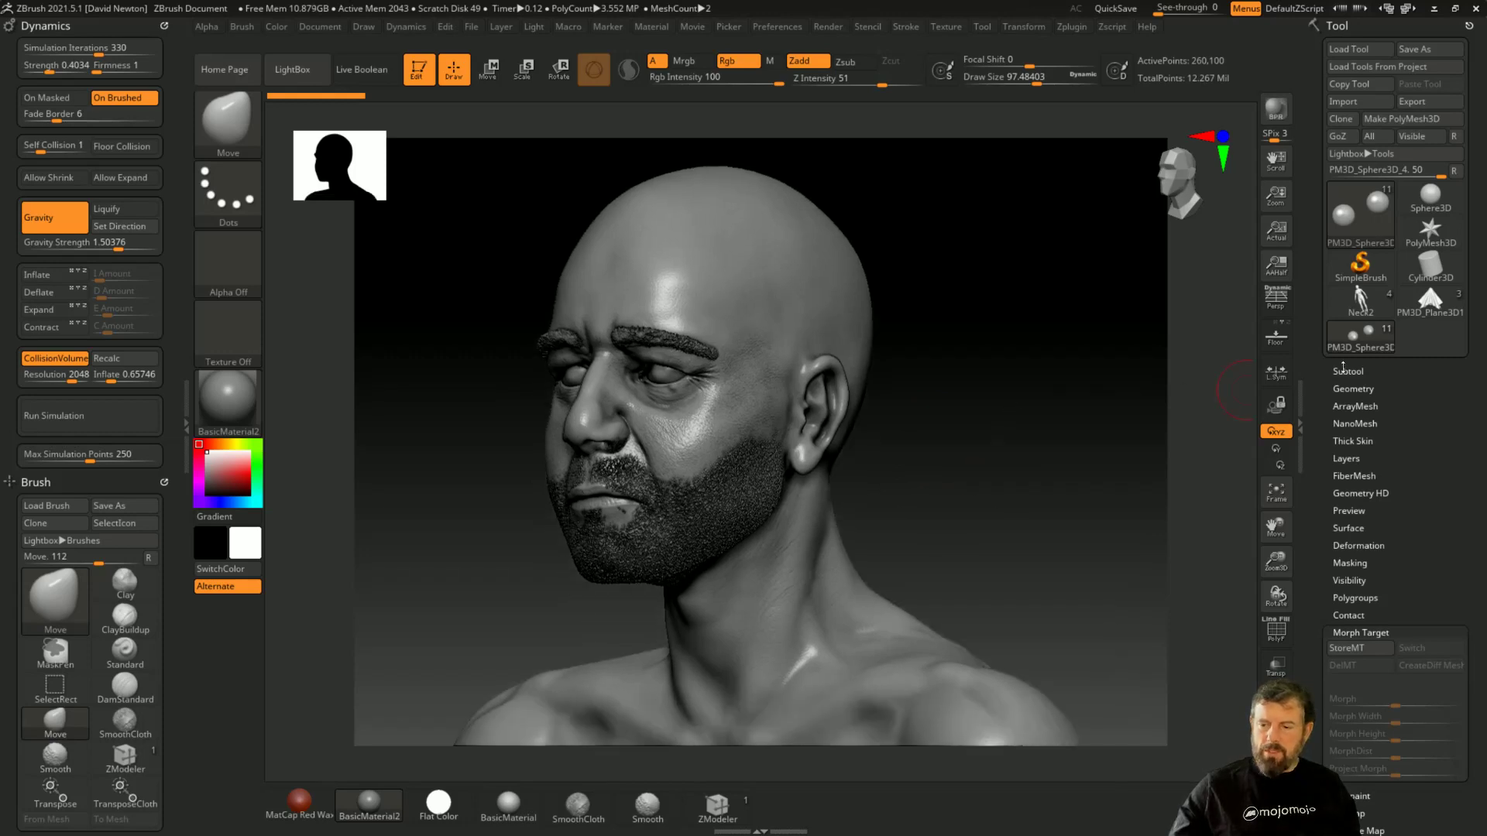
- Hide the Fibers57 beard subtool and view the head near-frontally
{"action": "left_click", "coordinate": [1345, 371]}
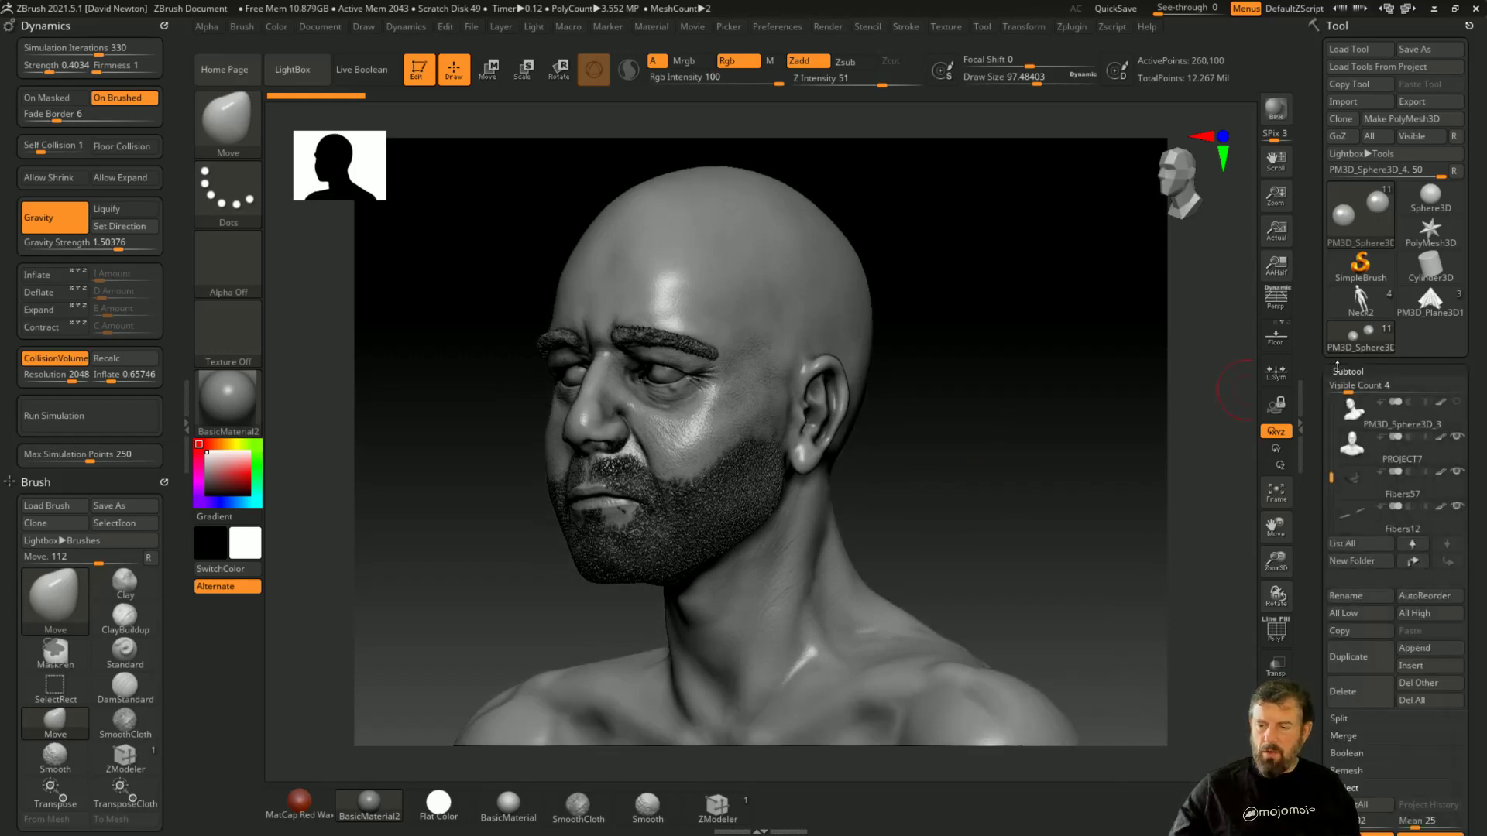
{"action": "left_click", "coordinate": [1458, 472]}
{"action": "mouse_move", "coordinate": [1039, 501]}
{"action": "left_mouse_down", "text": "shift"}
{"action": "mouse_move", "coordinate": [1043, 512]}
{"action": "mouse_move", "coordinate": [1020, 425]}
{"action": "mouse_move", "coordinate": [1060, 459]}
{"action": "mouse_move", "coordinate": [956, 530]}
{"action": "left_mouse_up", "text": "shift"}
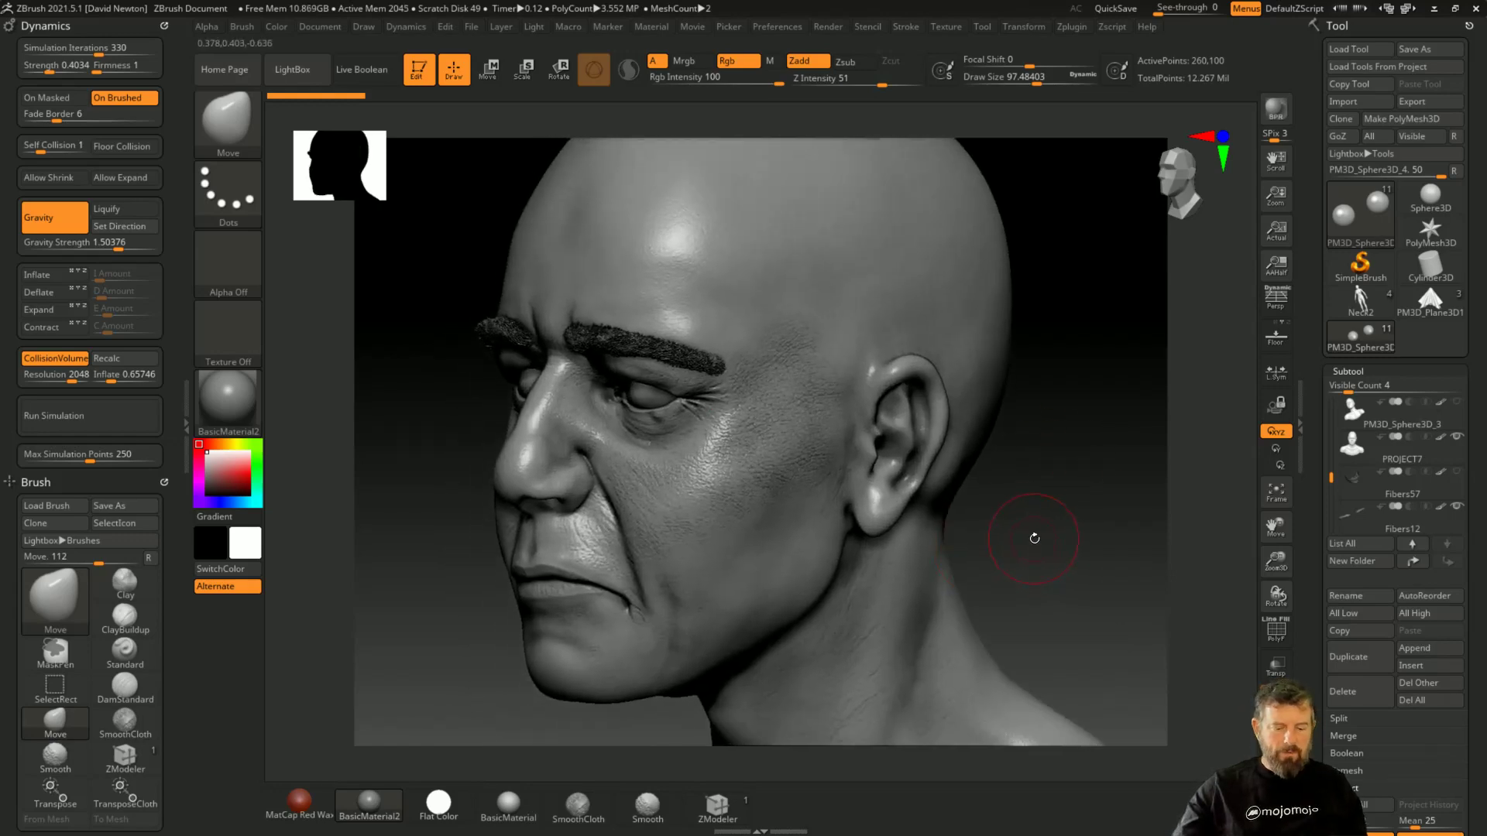
- Select the DamStandard brush at about size 45 and make PROJECT7 the active subtool
{"action": "key", "text": "b"}
{"action": "key", "text": "d"}
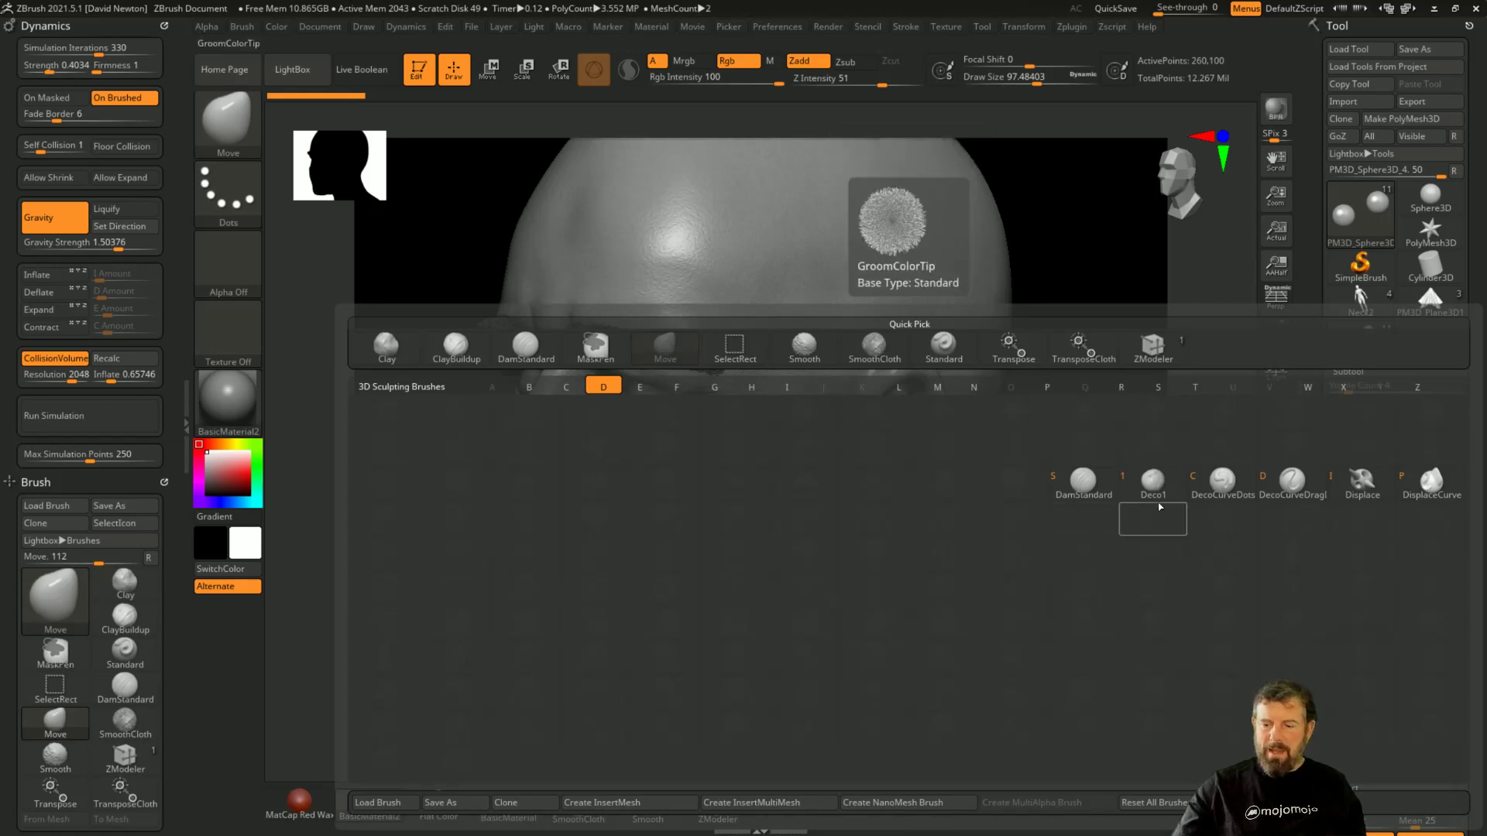
{"action": "key", "text": "s"}
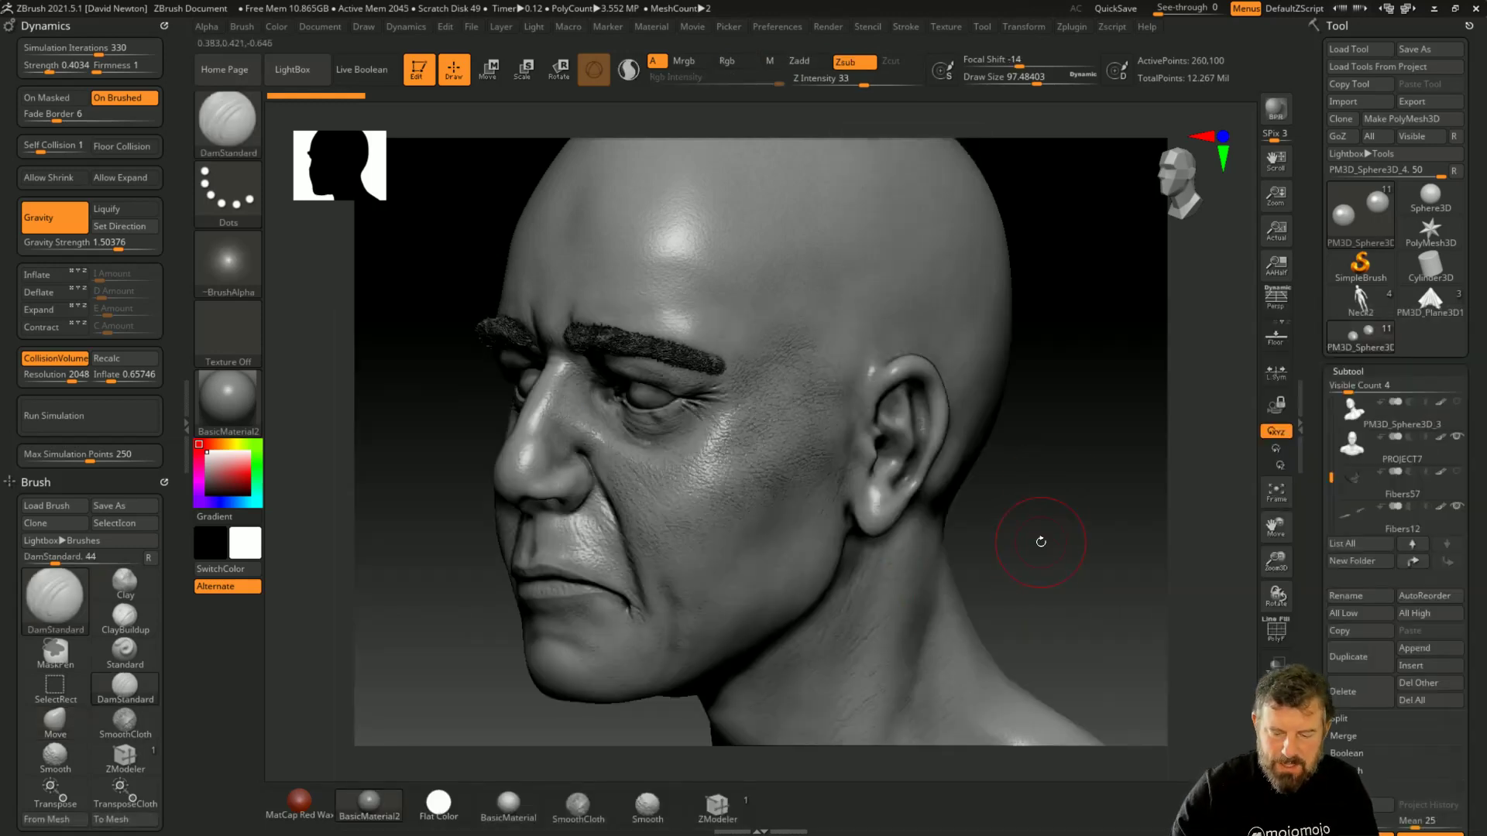
{"action": "key", "text": "space"}
{"action": "left_click_drag", "start_coordinate": [813, 511], "coordinate": [756, 512]}
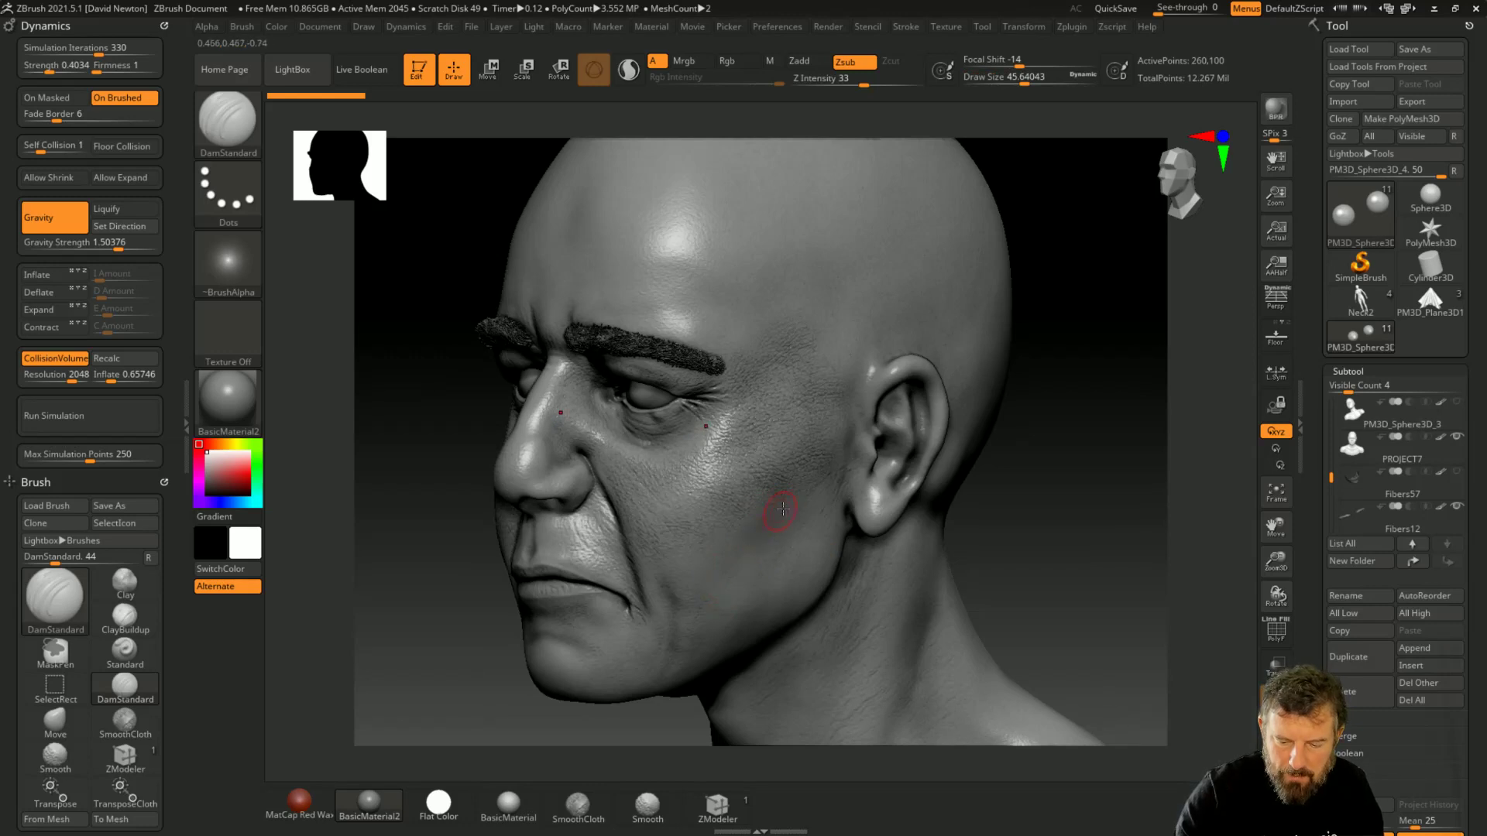
{"action": "right_click_drag", "start_coordinate": [733, 575], "coordinate": [775, 543]}
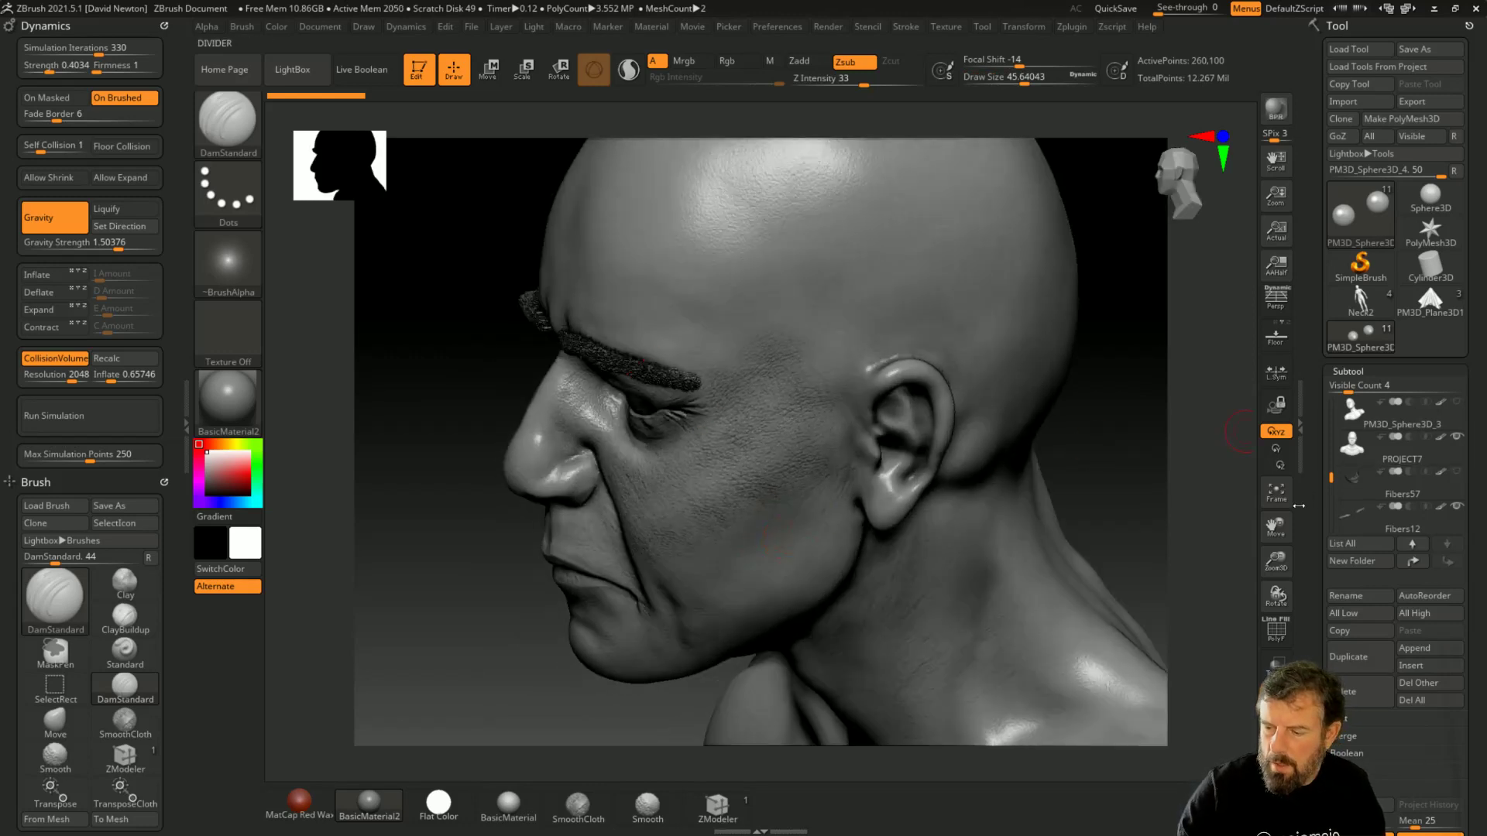
{"action": "left_click", "coordinate": [751, 558], "text": "alt"}
{"action": "right_click_drag", "start_coordinate": [1106, 434], "coordinate": [769, 518]}
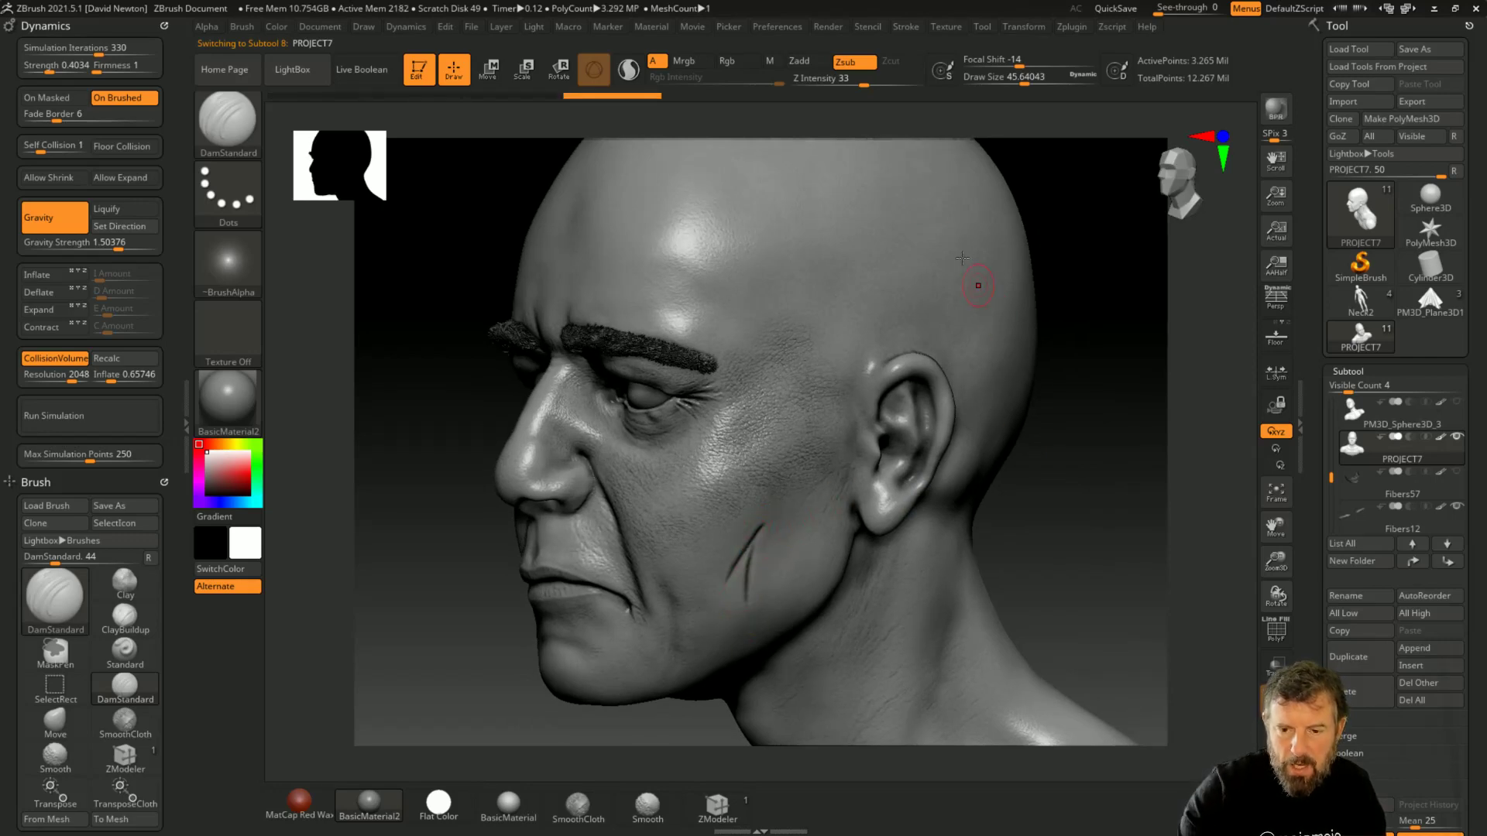
- Set Preview AO Intensity from 51 to 36 and Blur from 1 to 4, then inspect the shading
{"action": "left_click", "coordinate": [778, 27]}
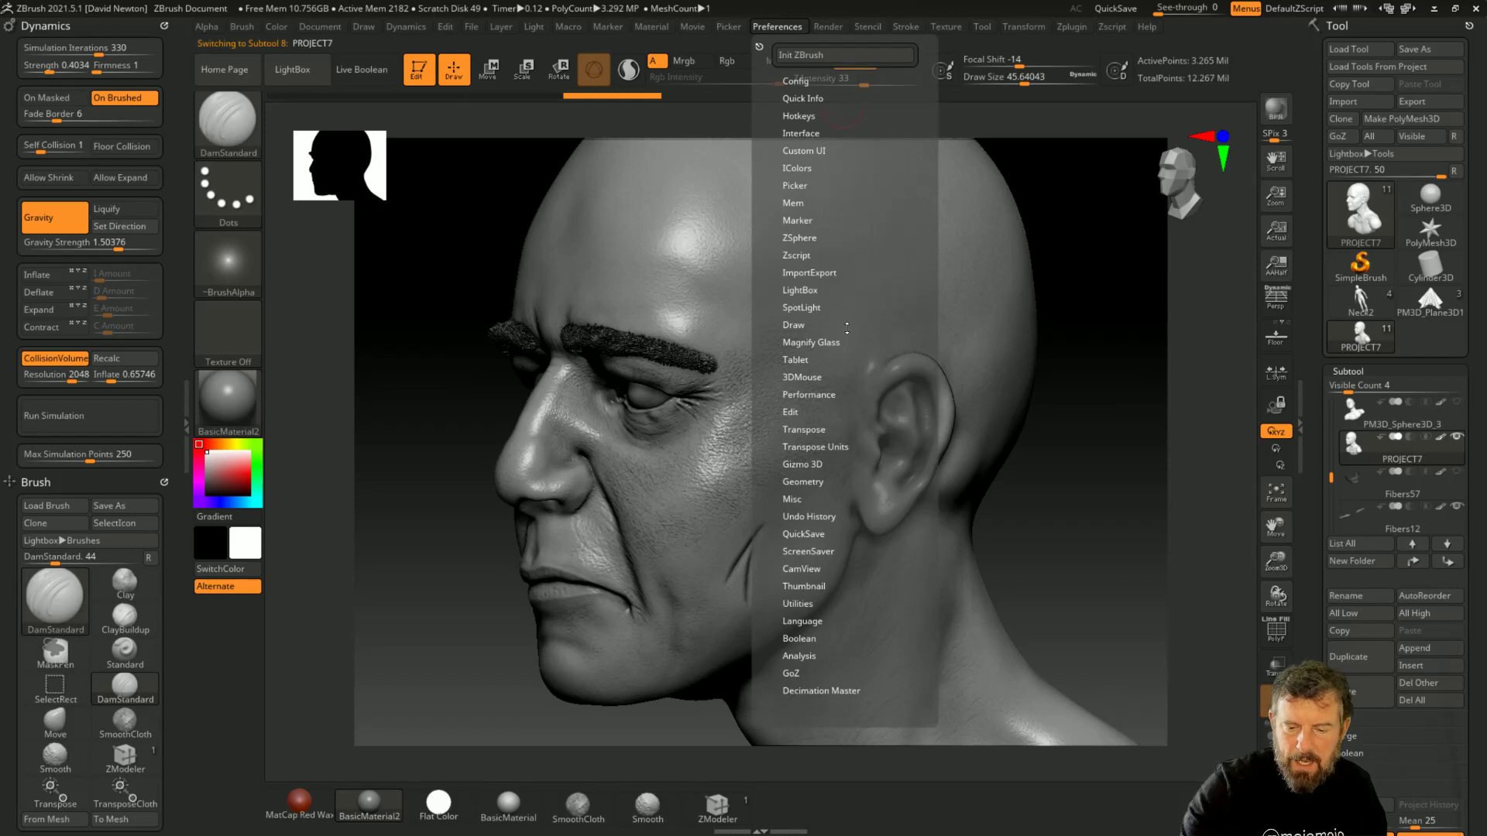
{"action": "left_click", "coordinate": [828, 28]}
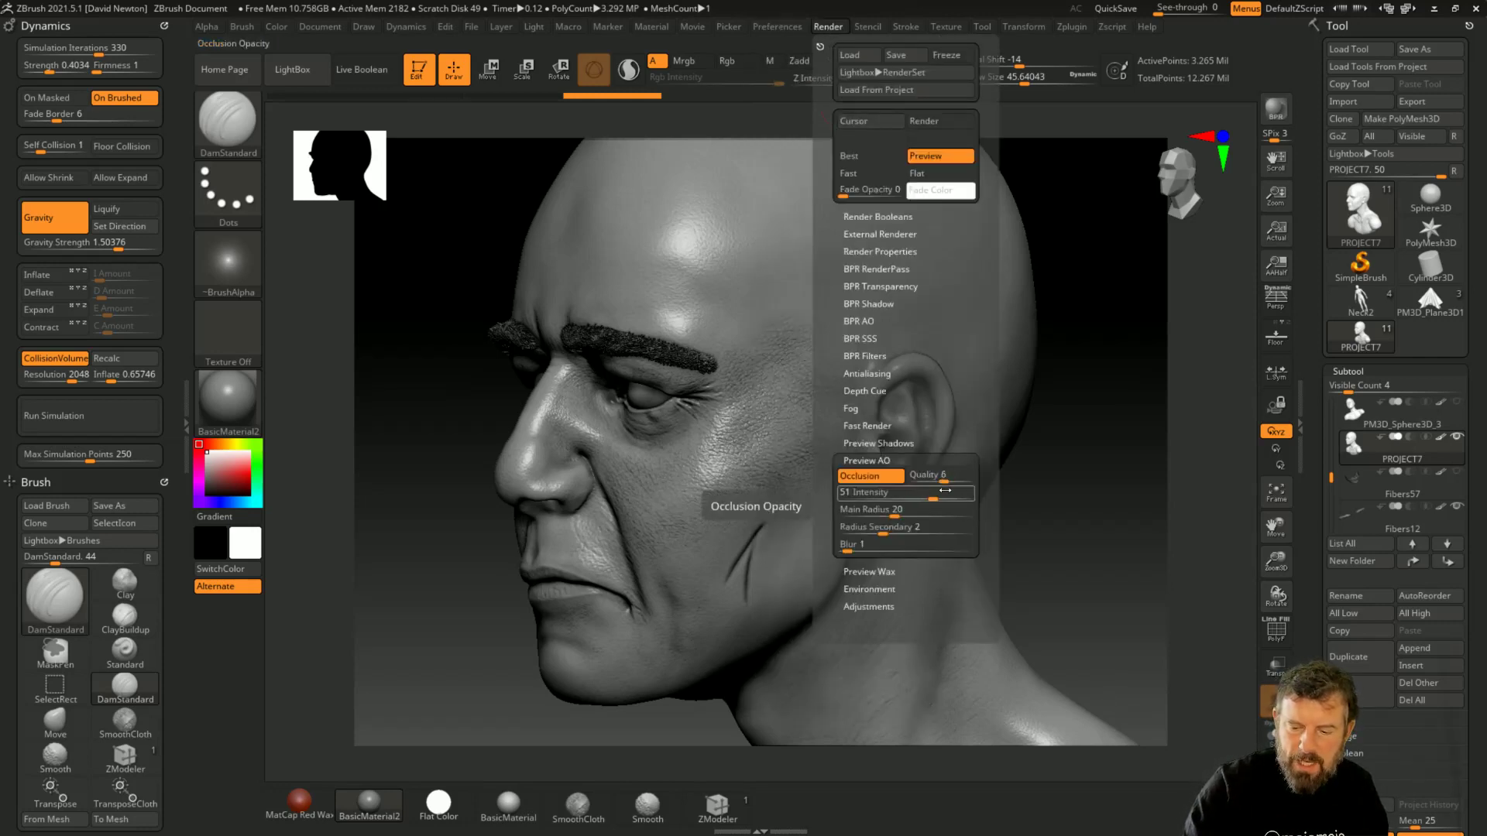
{"action": "left_click_drag", "start_coordinate": [931, 500], "coordinate": [918, 499]}
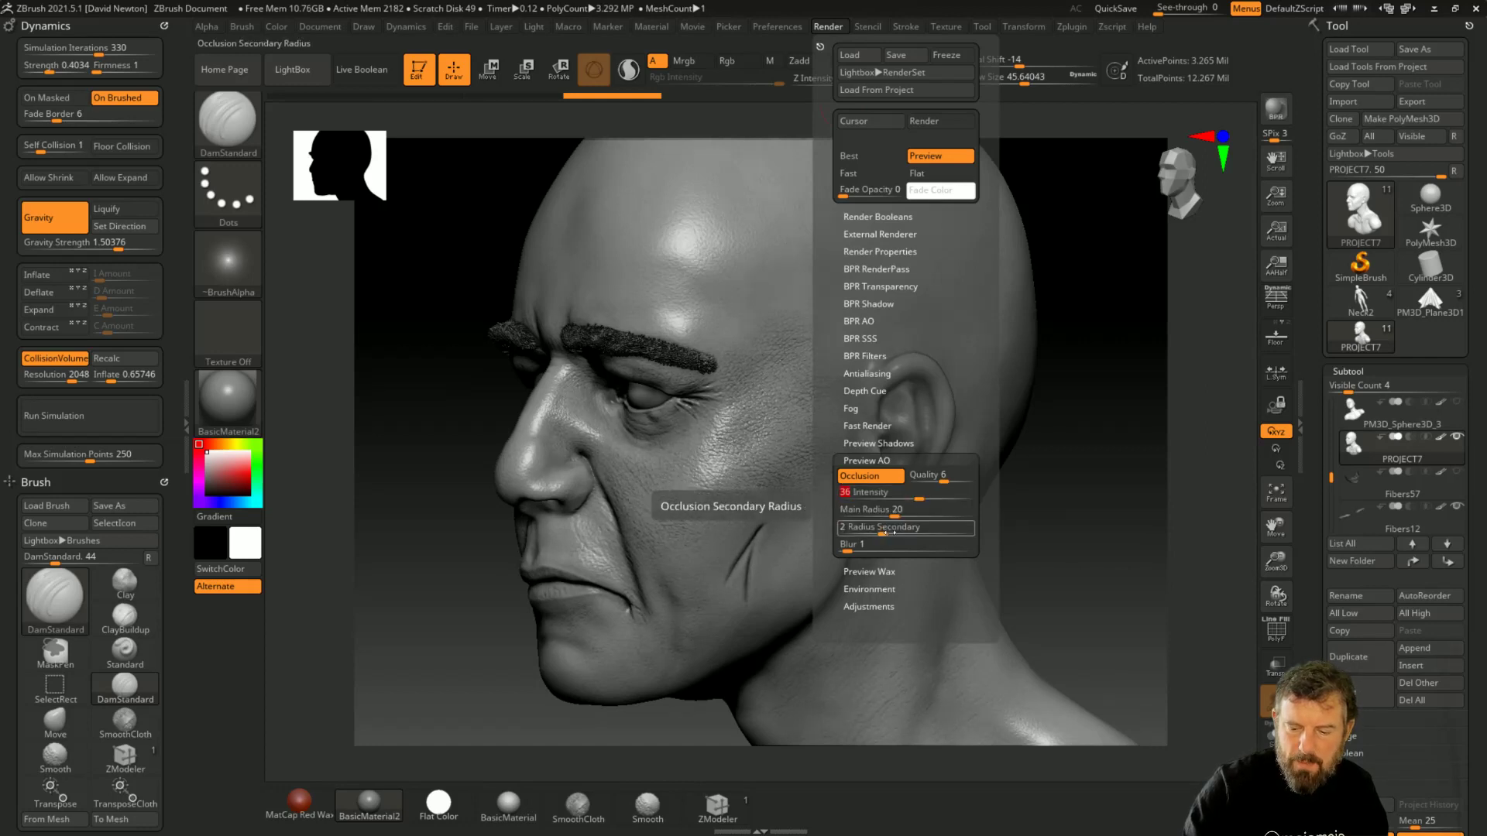
{"action": "left_click_drag", "start_coordinate": [858, 550], "coordinate": [862, 551]}
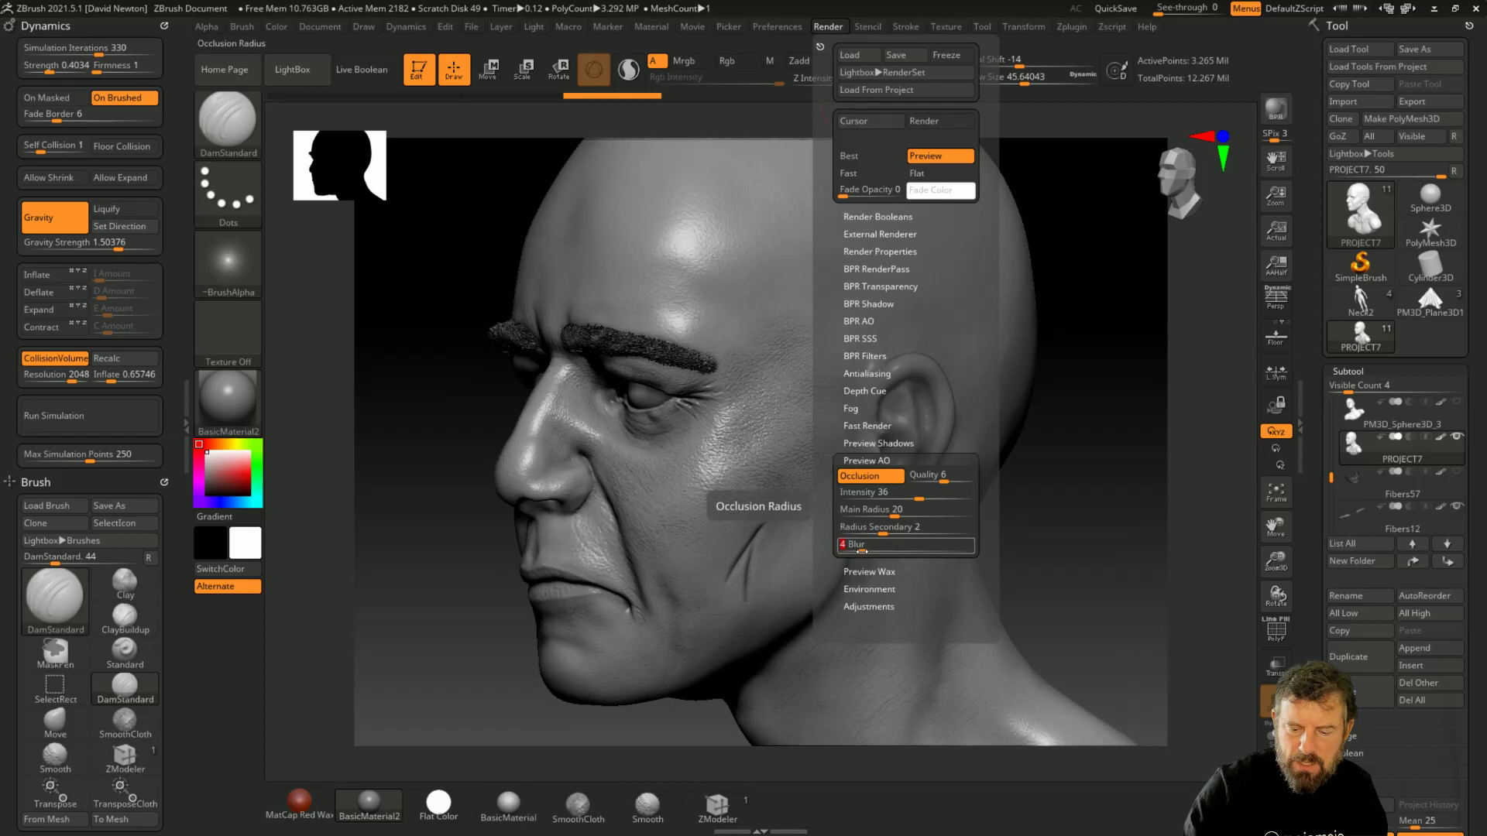
{"action": "left_click_drag", "start_coordinate": [1070, 437], "coordinate": [785, 533]}
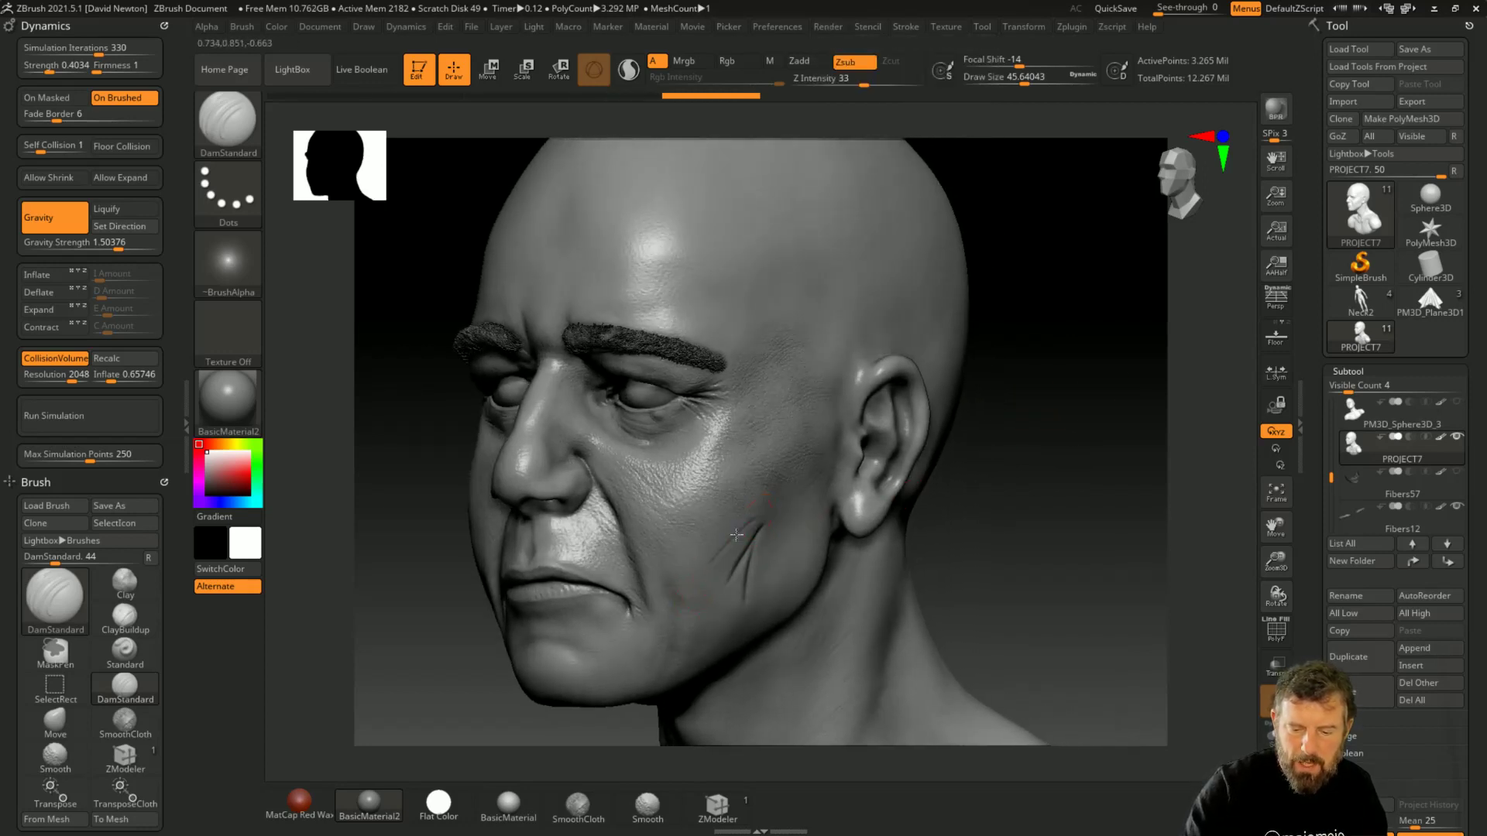
{"action": "mouse_move", "coordinate": [1023, 477]}
{"action": "left_mouse_down"}
{"action": "mouse_move", "coordinate": [945, 441]}
{"action": "mouse_move", "coordinate": [1004, 434]}
{"action": "mouse_move", "coordinate": [963, 442]}
{"action": "left_mouse_up"}
- Face the head forward and toggle Preview AO Occlusion off and on, leaving it enabled
{"action": "key", "text": "ctrl"}
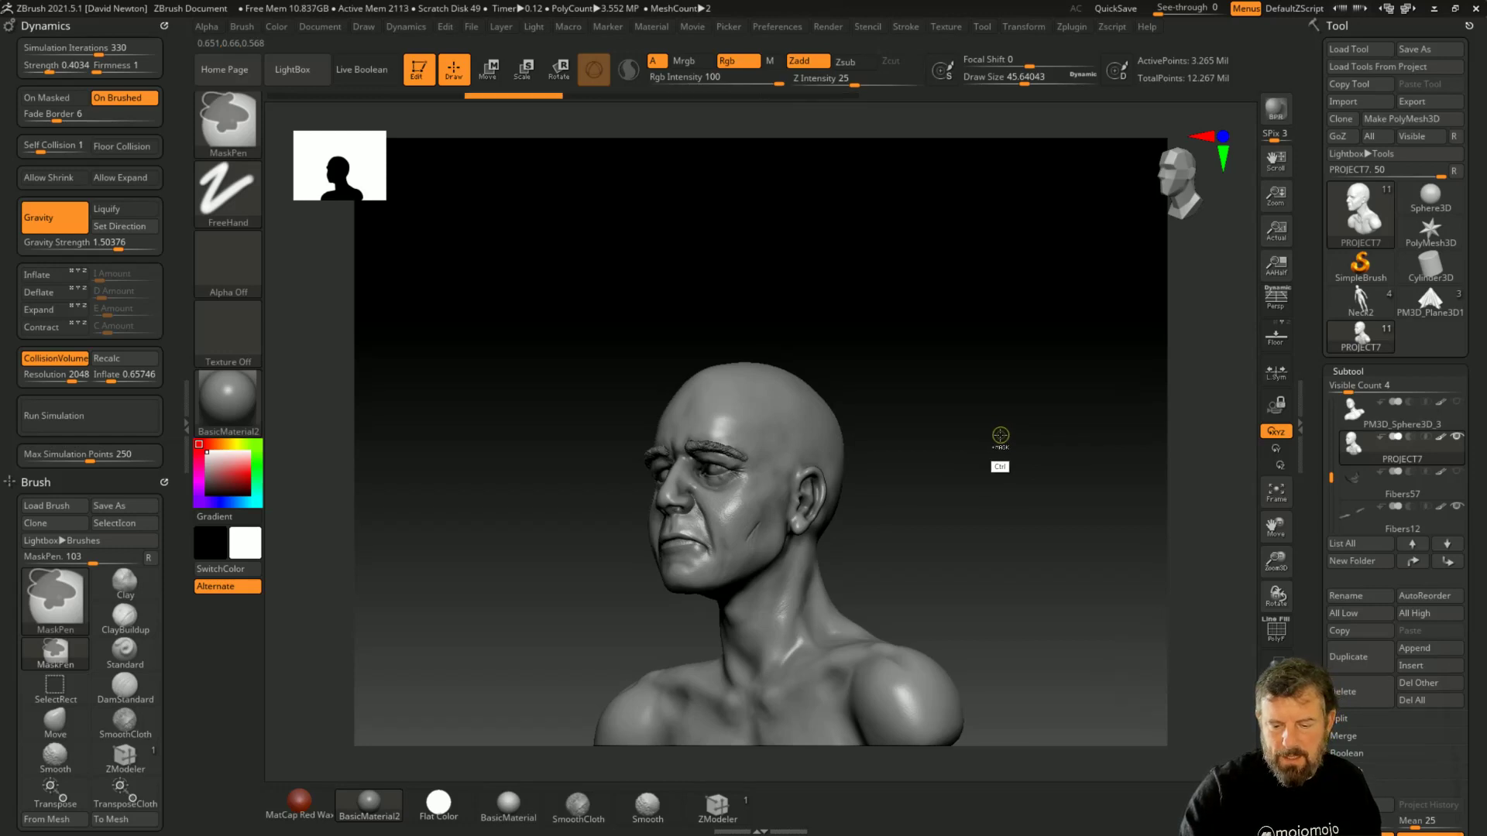
{"action": "mouse_move", "coordinate": [980, 465]}
{"action": "left_mouse_down"}
{"action": "mouse_move", "coordinate": [922, 440]}
{"action": "mouse_move", "coordinate": [965, 470]}
{"action": "mouse_move", "coordinate": [939, 426]}
{"action": "mouse_move", "coordinate": [919, 481]}
{"action": "mouse_move", "coordinate": [966, 446]}
{"action": "mouse_move", "coordinate": [922, 393]}
{"action": "mouse_move", "coordinate": [938, 419]}
{"action": "mouse_move", "coordinate": [953, 328]}
{"action": "left_mouse_up"}
{"action": "left_click", "coordinate": [777, 29]}
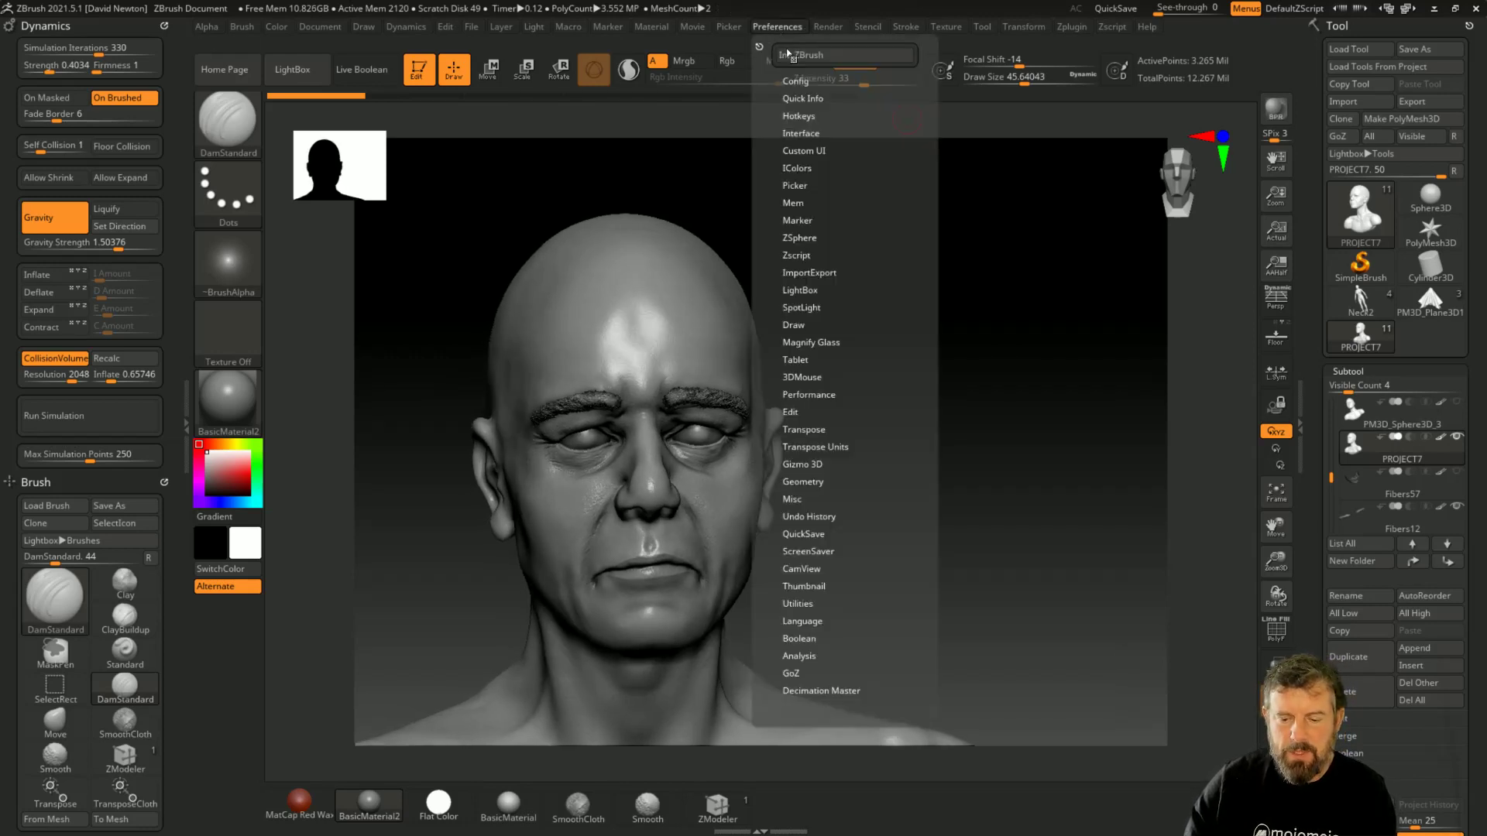
{"action": "left_click", "coordinate": [829, 28]}
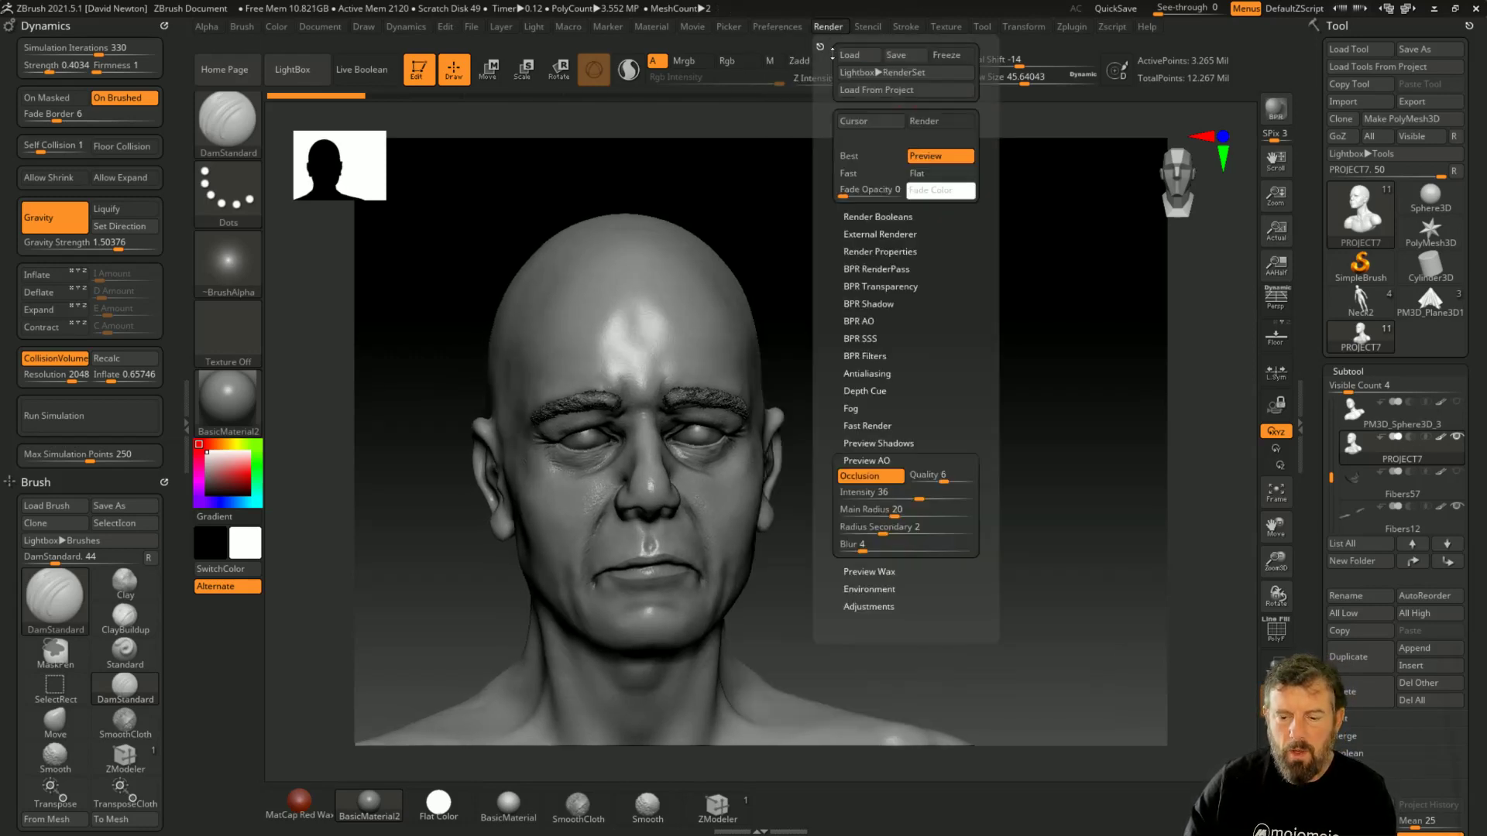
{"action": "left_click", "coordinate": [866, 478]}
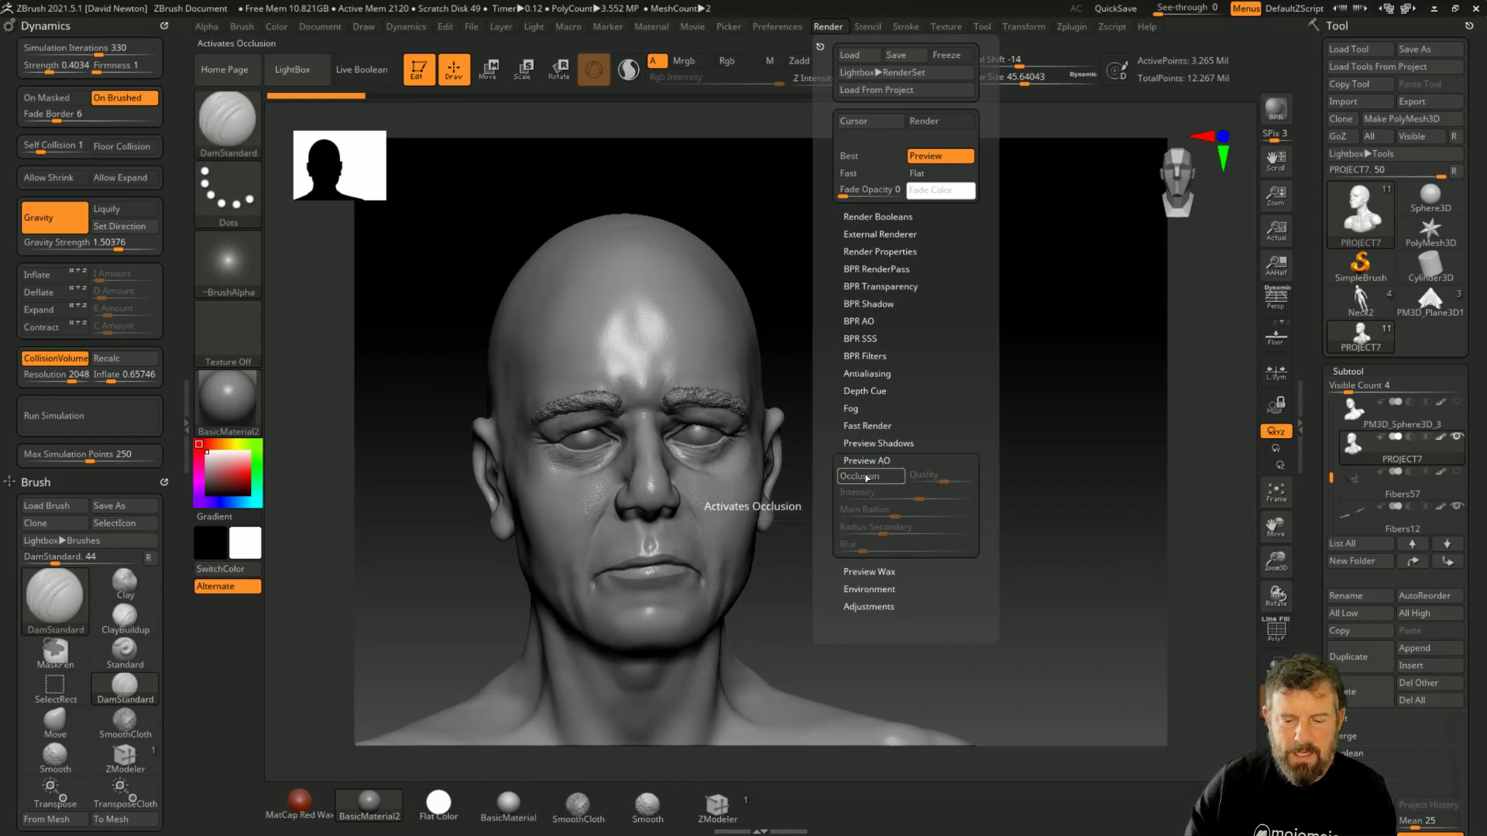
{"action": "left_click", "coordinate": [865, 477]}
{"action": "left_click", "coordinate": [865, 477]}
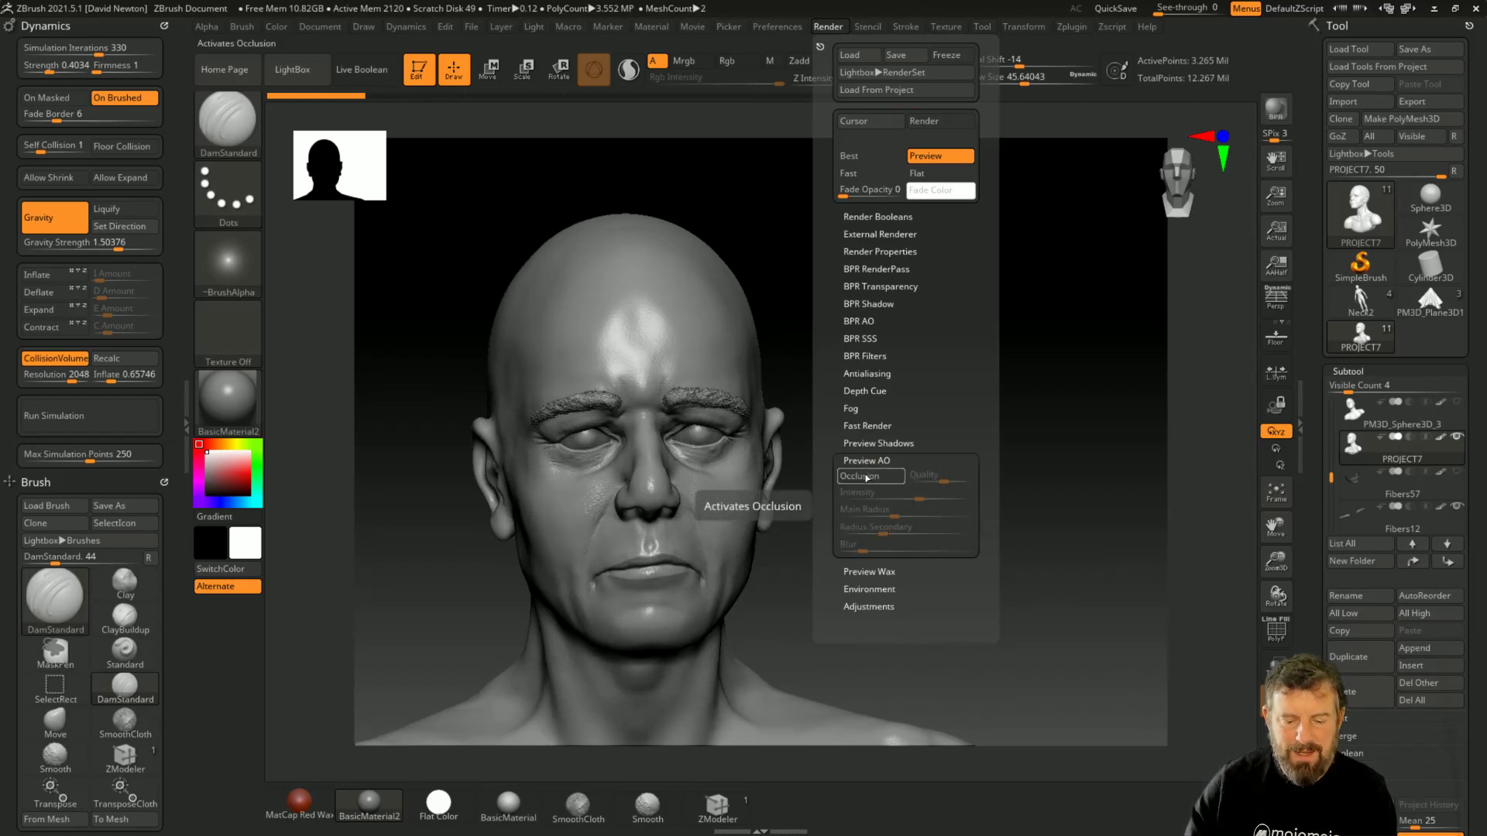
{"action": "left_click", "coordinate": [865, 478]}
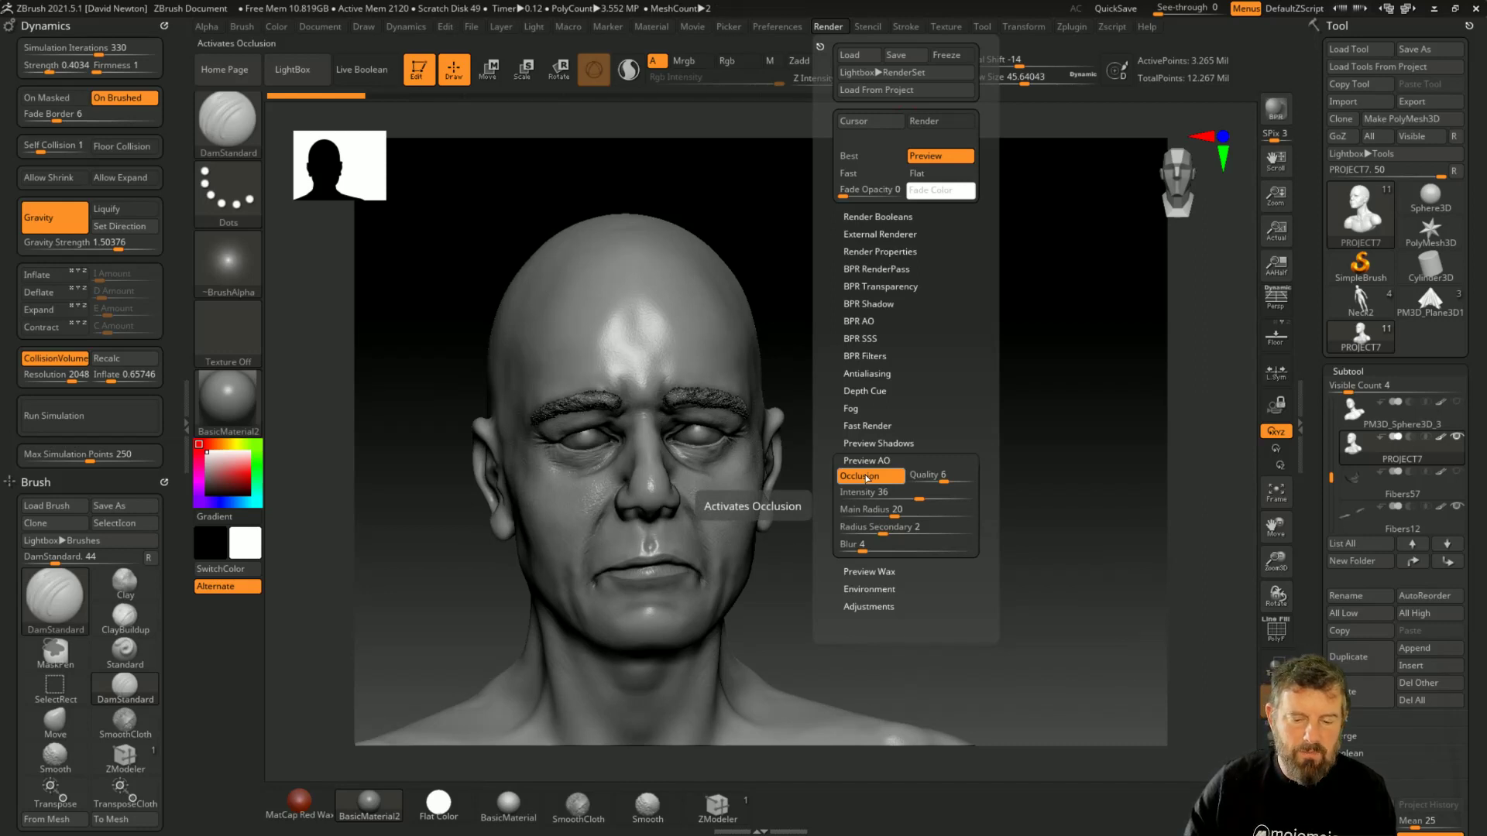
{"action": "left_click", "coordinate": [860, 477]}
{"action": "left_click", "coordinate": [863, 478]}
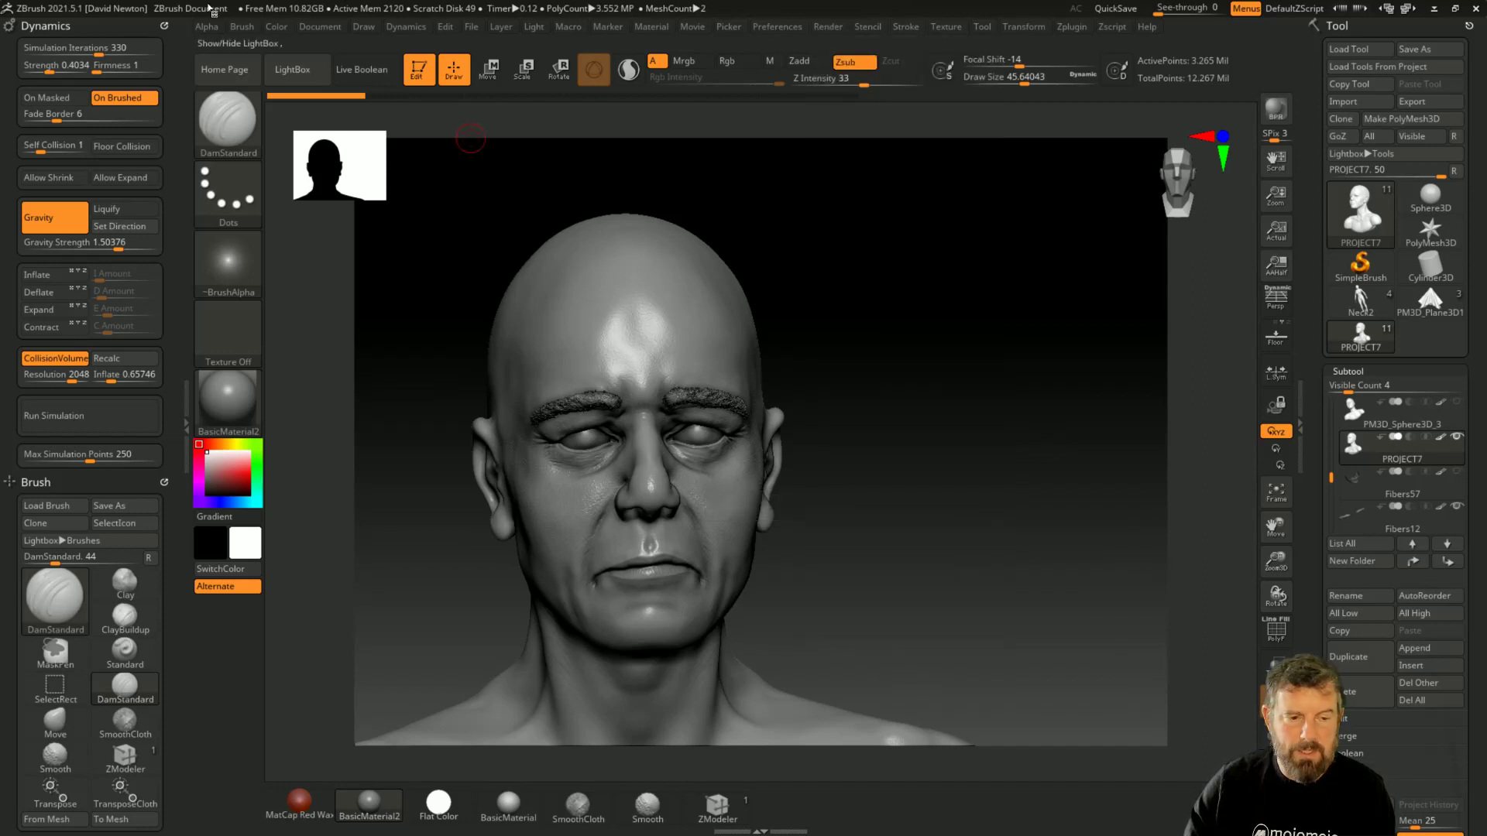
{"action": "left_click", "coordinate": [317, 35]}
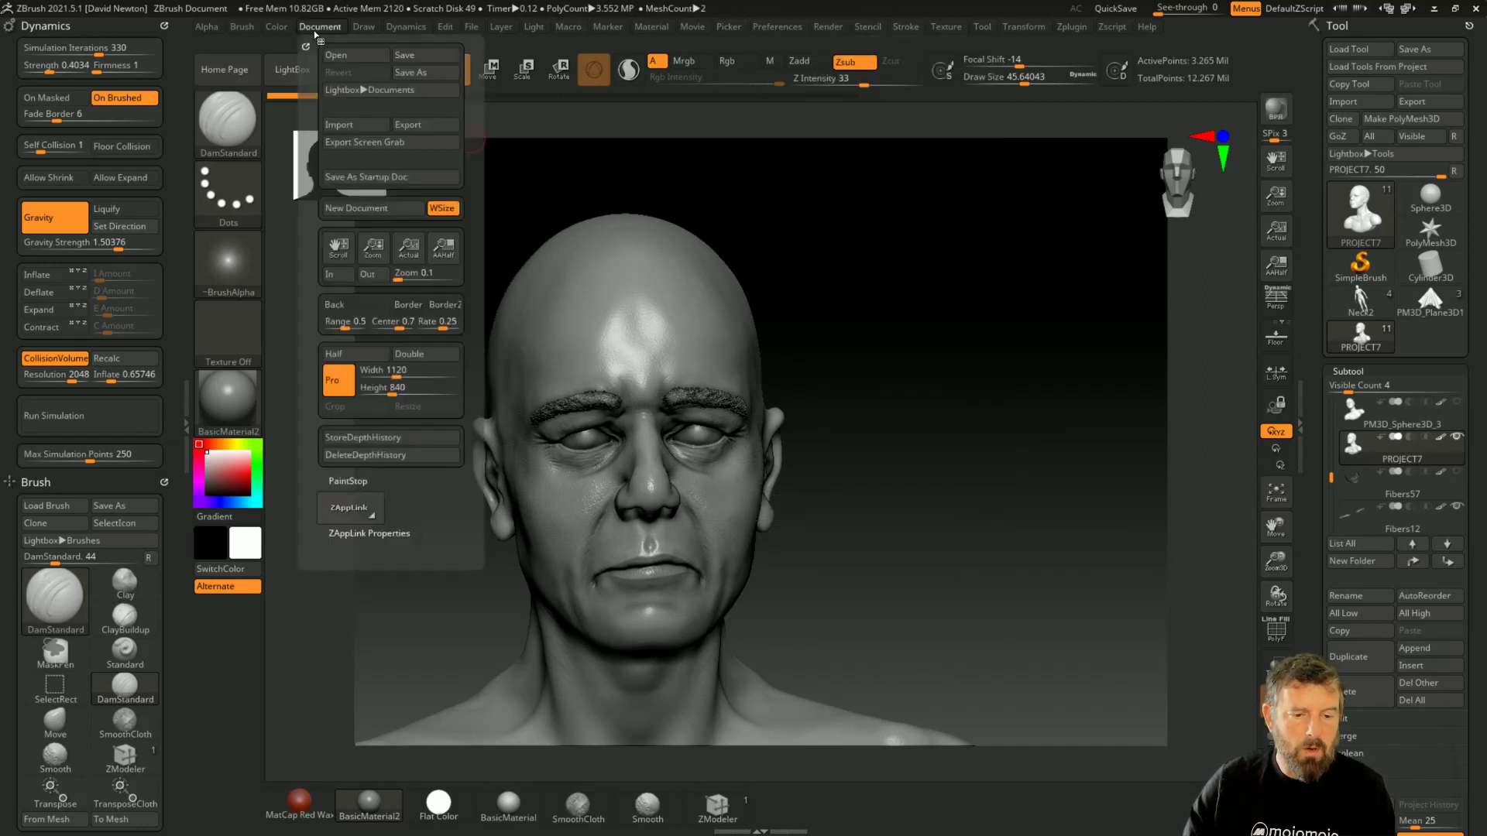